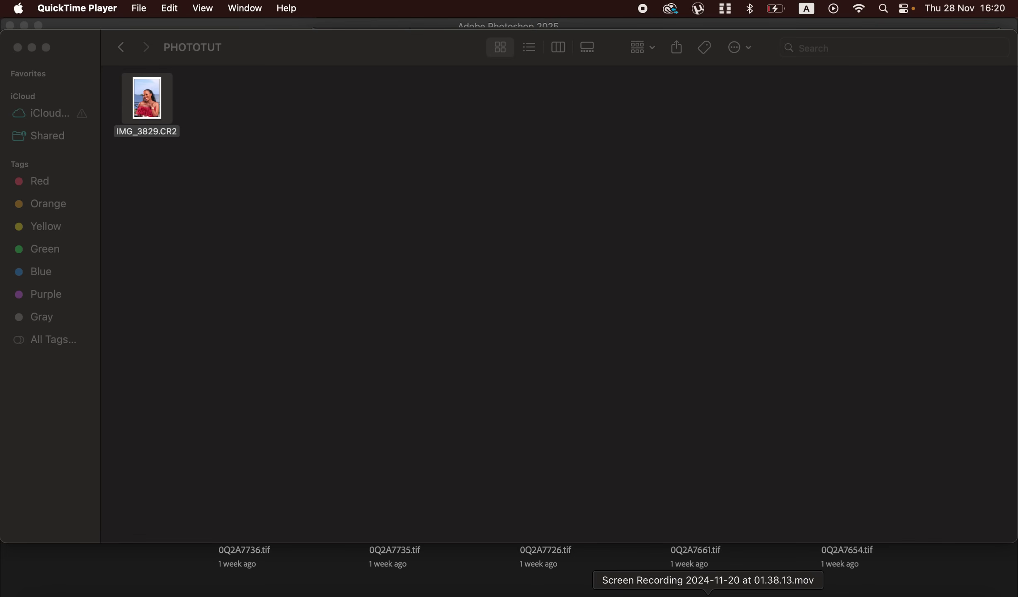
# Step: Open the raw file IMG_3829.CR2 from the PHOTOTUT folder with Adobe Photoshop 2025
pyautogui.click(230, 51)
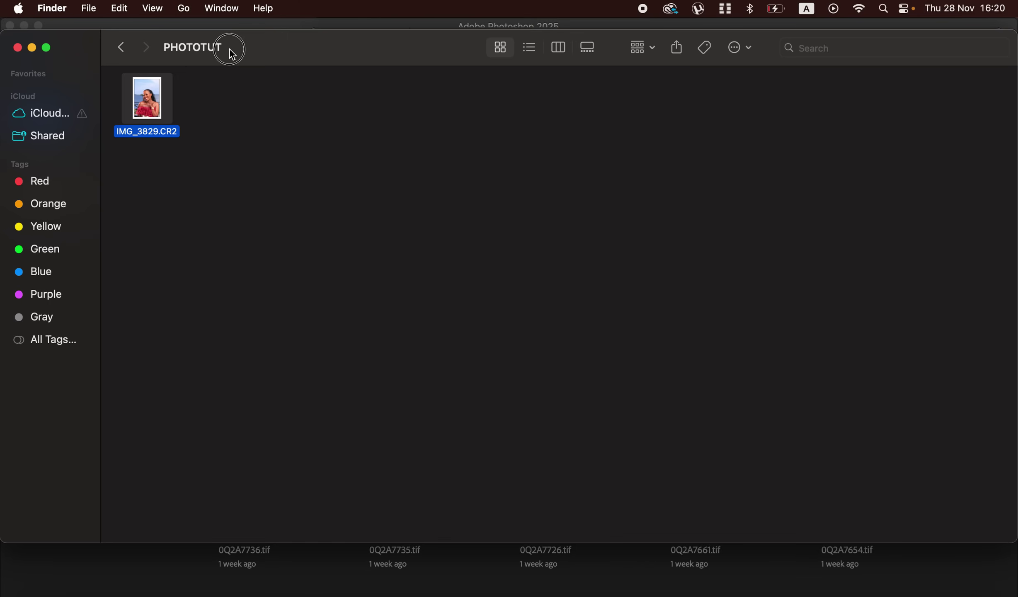
pyautogui.rightClick(153, 109)
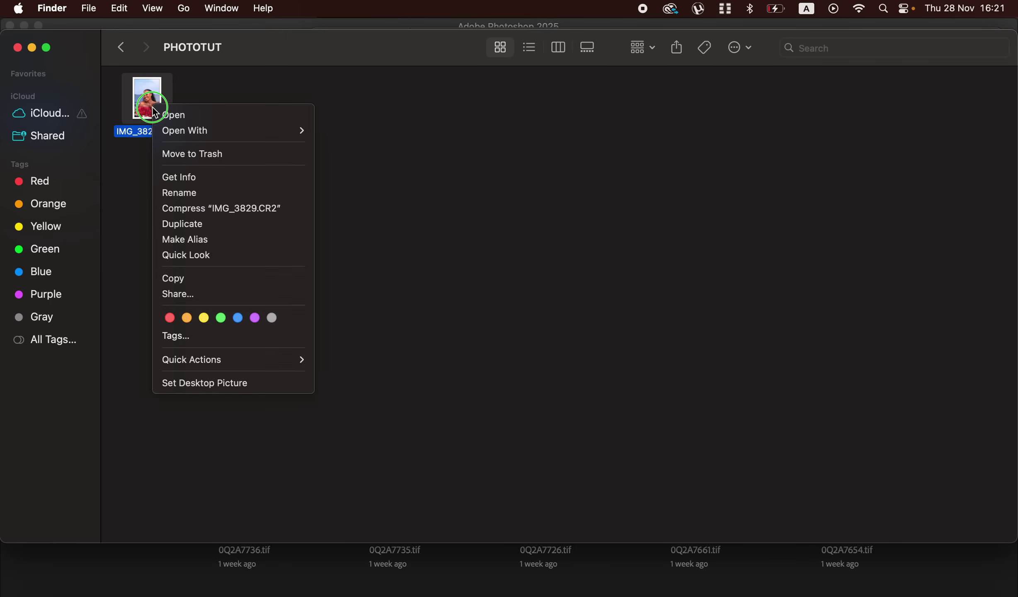
pyautogui.moveTo(182, 131)
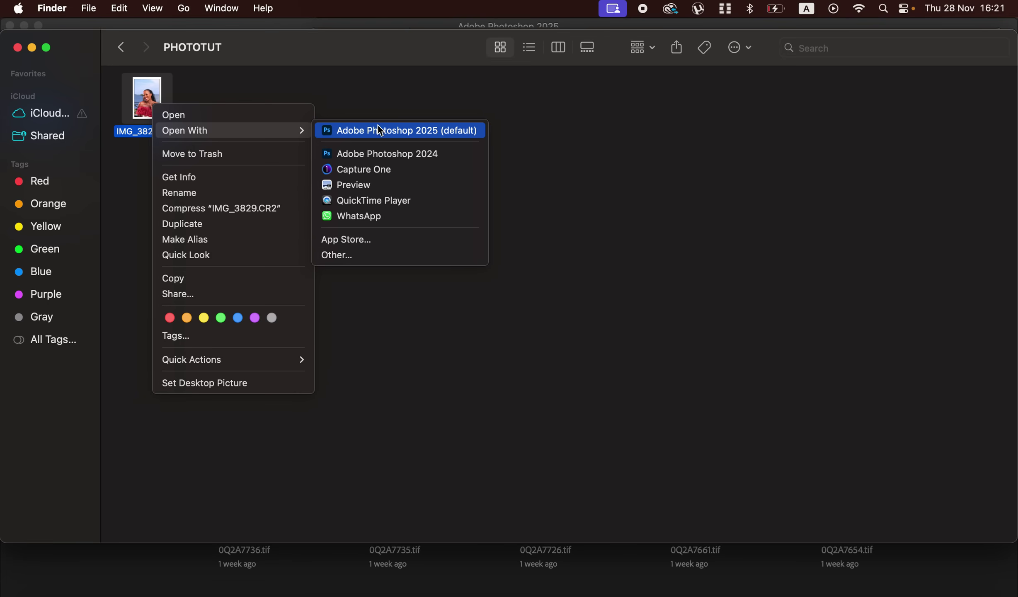
pyautogui.click(403, 129)
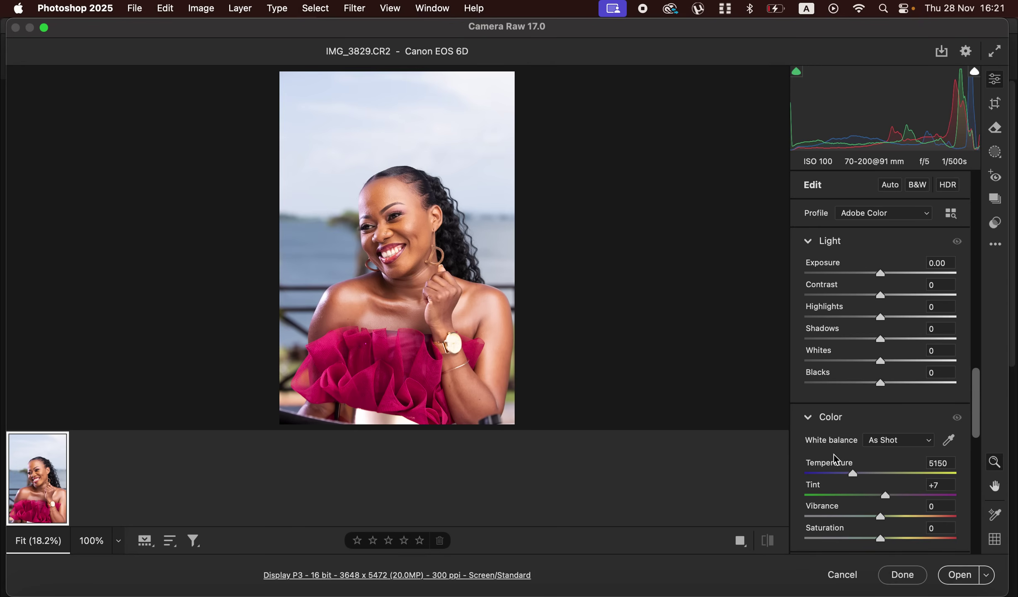
# Step: Set the photo's Highlights to -100, Whites to -100, Blacks to -27, Shadows to +11 and Contrast to +13
pyautogui.moveTo(880, 317); pyautogui.dragTo(772, 314)
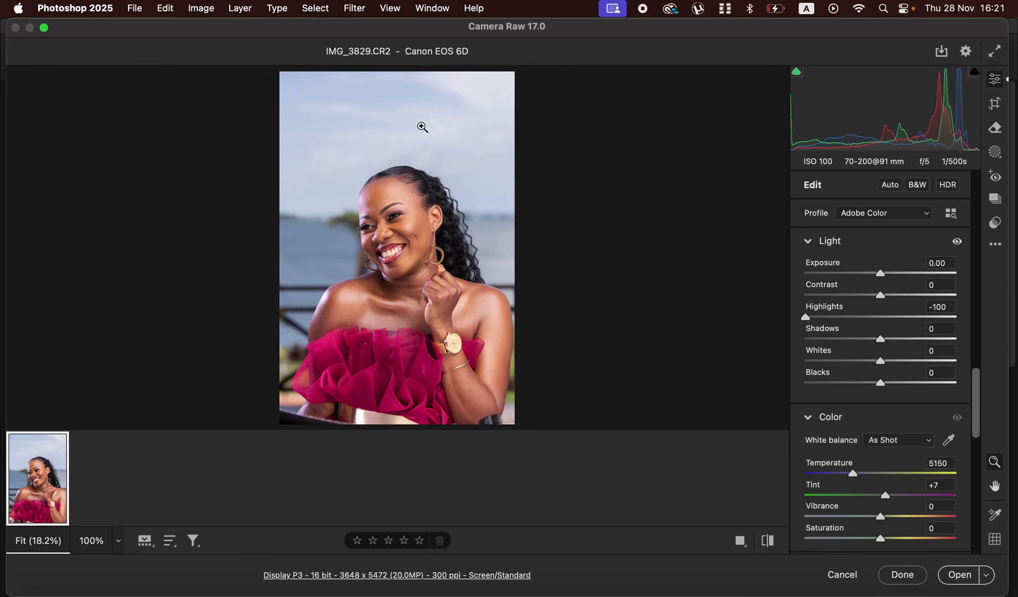
pyautogui.moveTo(879, 360); pyautogui.dragTo(792, 364)
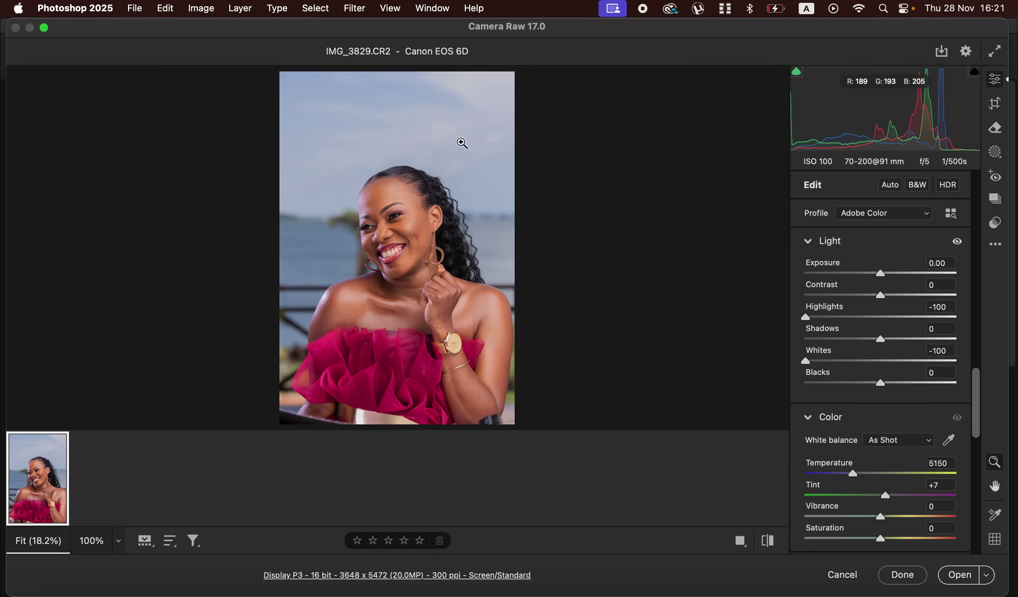
pyautogui.moveTo(872, 381); pyautogui.dragTo(861, 383)
pyautogui.moveTo(883, 340); pyautogui.dragTo(893, 337)
pyautogui.moveTo(883, 293); pyautogui.dragTo(895, 296)
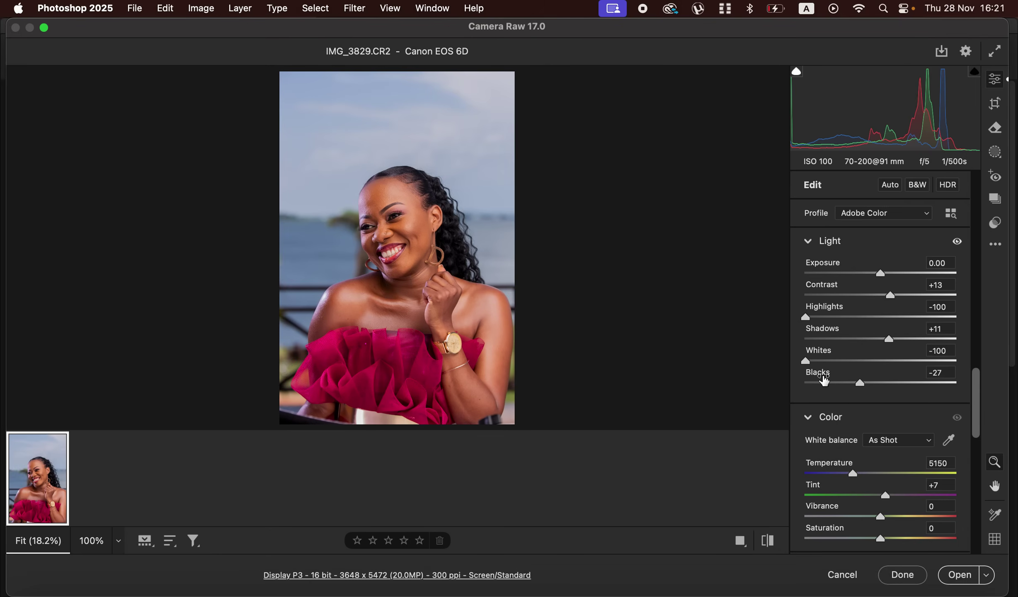
pyautogui.moveTo(826, 379)
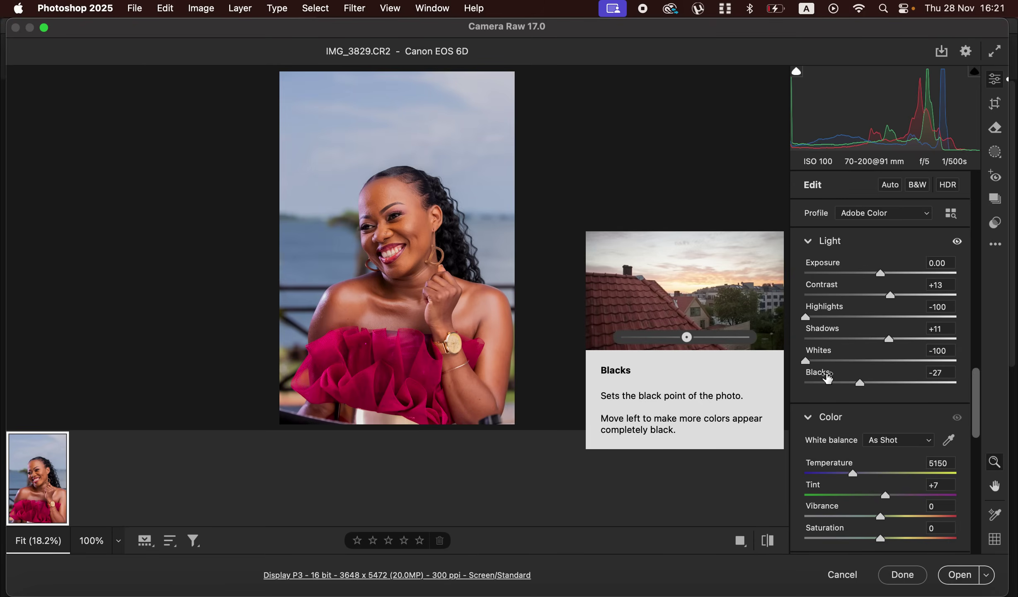
pyautogui.press('XF86MonBrightnessUp')
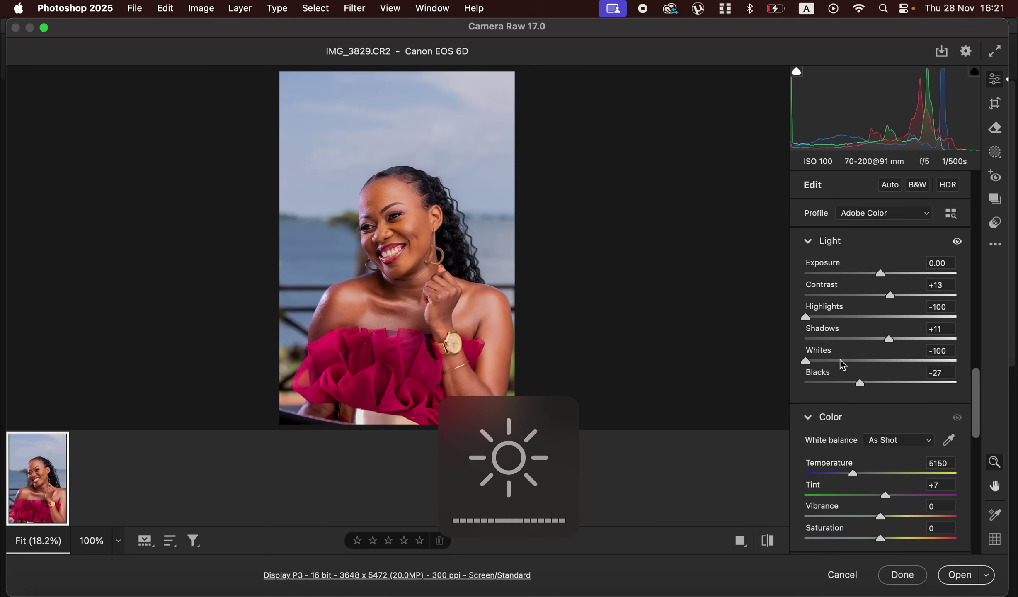
# Step: Try the Reds hue at +83 and -84 in the Color Mixer, and reset it to 0
pyautogui.moveTo(977, 415); pyautogui.dragTo(991, 353)
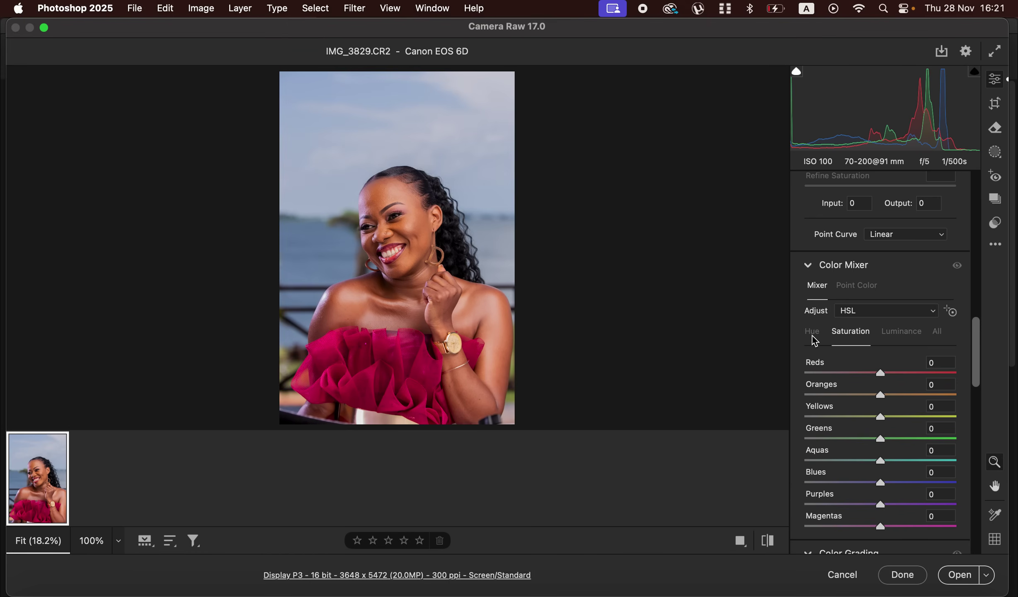
pyautogui.click(900, 335)
pyautogui.click(821, 343)
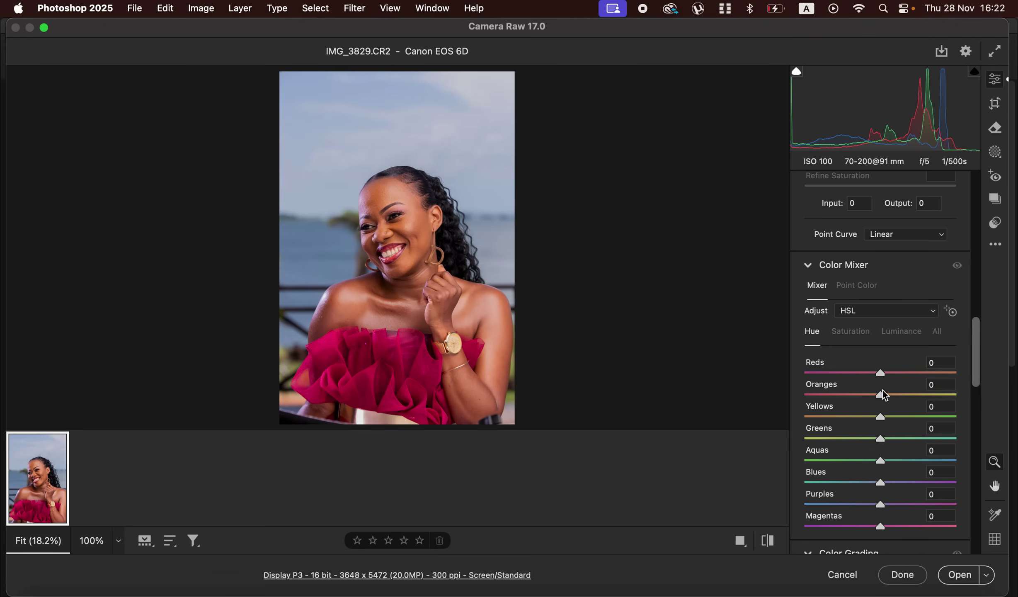
pyautogui.moveTo(884, 374); pyautogui.dragTo(943, 374)
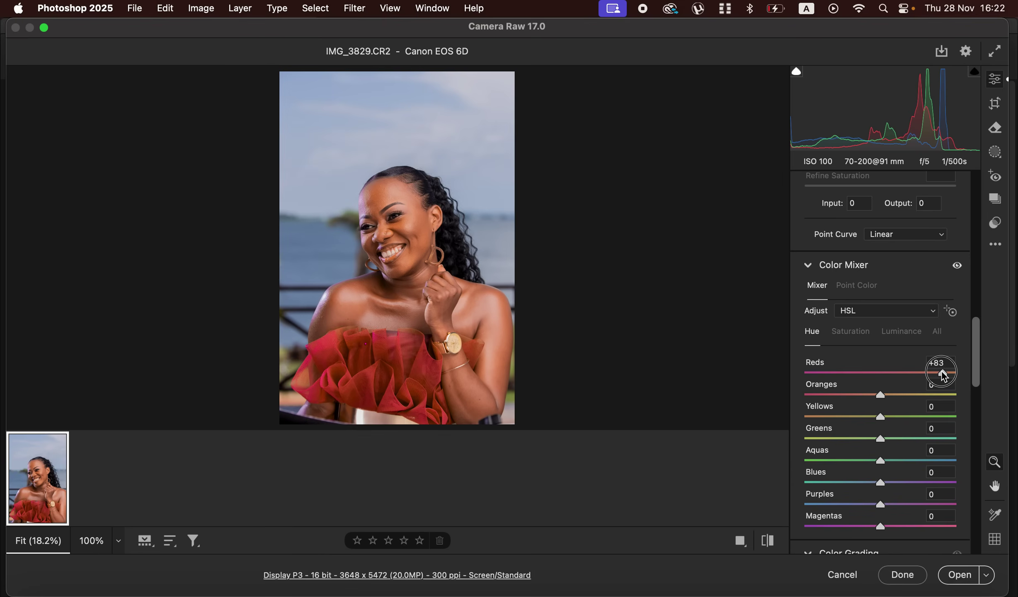
pyautogui.moveTo(942, 372)
pyautogui.mouseDown()
pyautogui.moveTo(902, 373)
pyautogui.moveTo(931, 374)
pyautogui.mouseUp()
pyautogui.moveTo(923, 375); pyautogui.dragTo(818, 372)
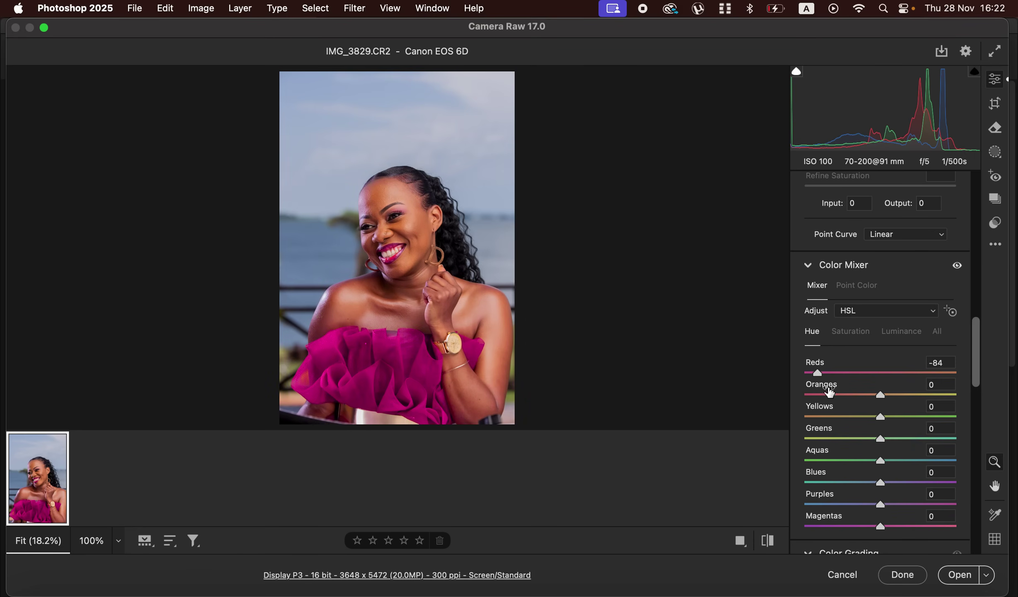
pyautogui.doubleClick(817, 374)
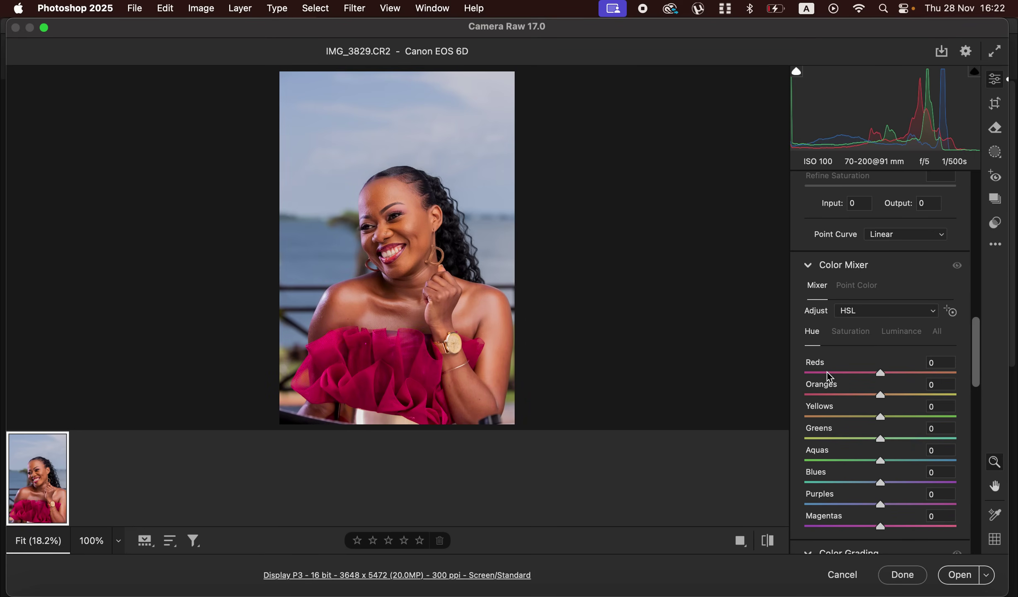
# Step: Try a lower Reds saturation and a Reds luminance of +60 in the Color Mixer, resetting each
pyautogui.click(851, 332)
pyautogui.moveTo(880, 373); pyautogui.dragTo(812, 375)
pyautogui.doubleClick(811, 375)
pyautogui.click(893, 338)
pyautogui.moveTo(880, 374); pyautogui.dragTo(925, 373)
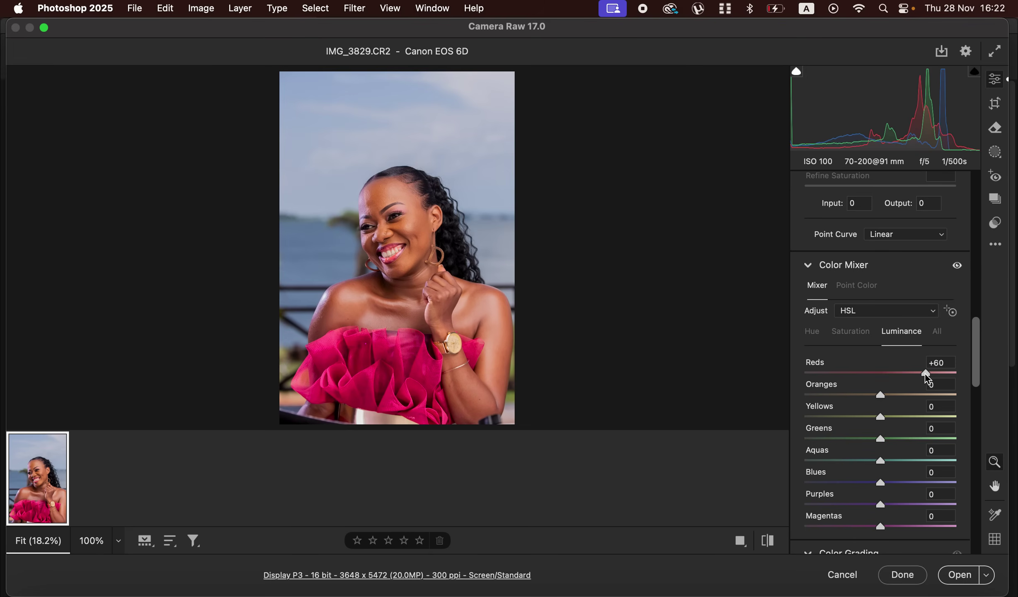
pyautogui.doubleClick(925, 373)
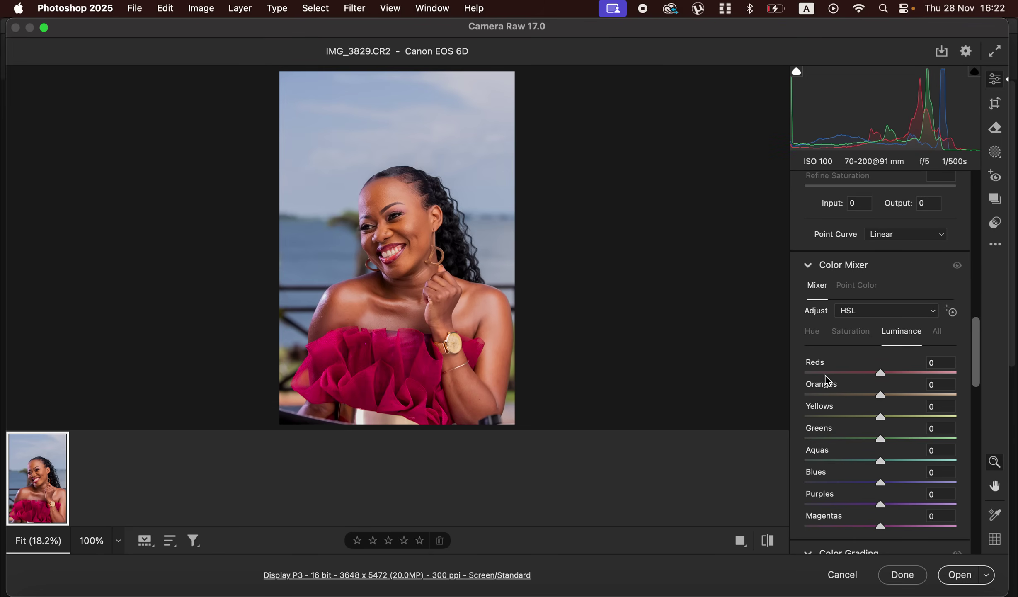
# Step: Set the Reds hue to +16 and the Blues saturation to +59 in the Color Mixer
pyautogui.click(817, 336)
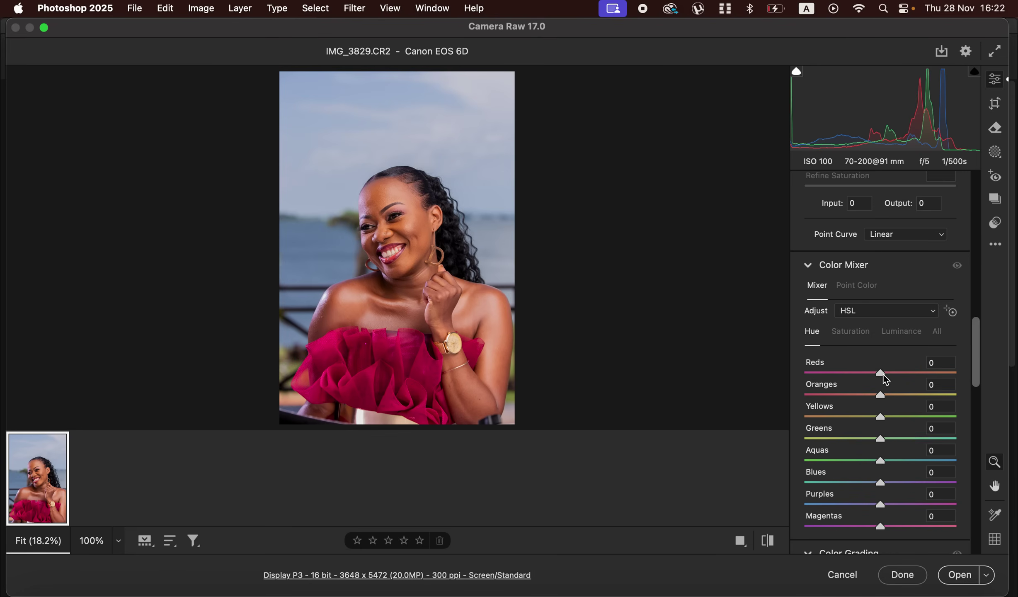
pyautogui.moveTo(884, 373); pyautogui.dragTo(897, 374)
pyautogui.moveTo(896, 373); pyautogui.dragTo(892, 374)
pyautogui.click(853, 333)
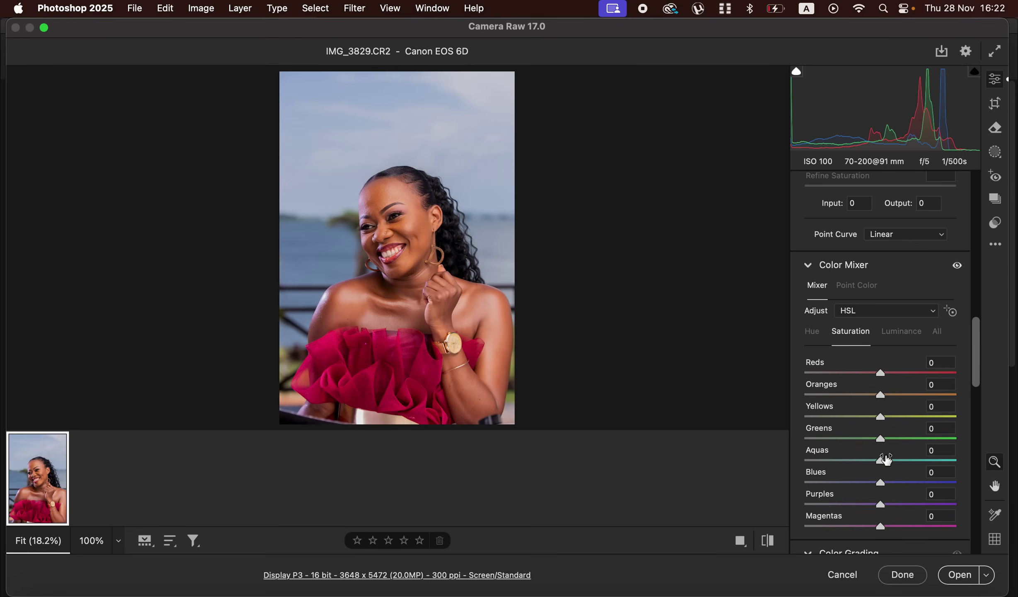
pyautogui.moveTo(900, 484); pyautogui.dragTo(925, 485)
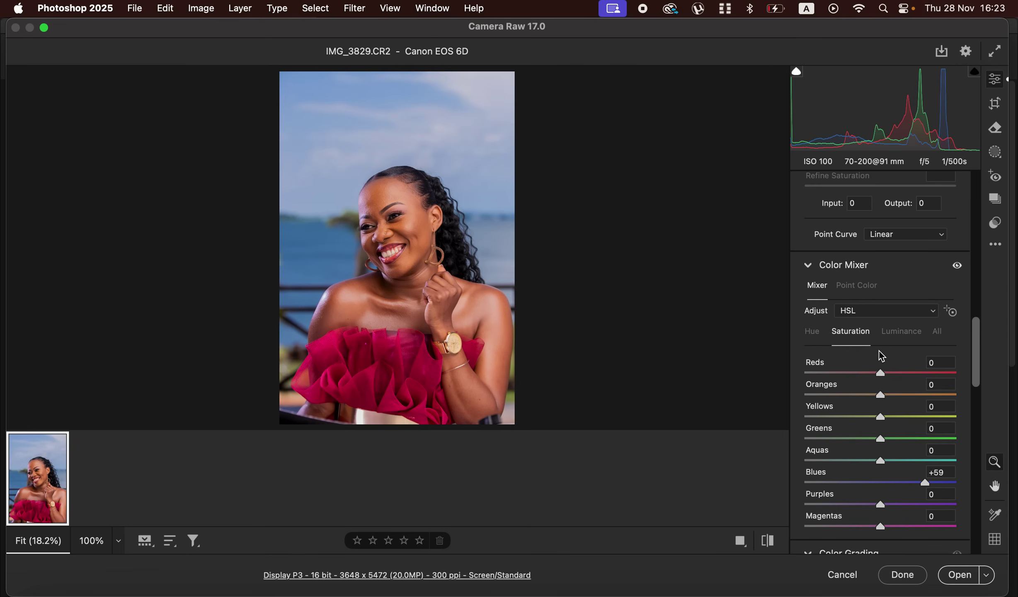
# Step: Set the Blues luminance to -42, the Oranges luminance to -11 and the Blues hue to -18
pyautogui.click(903, 332)
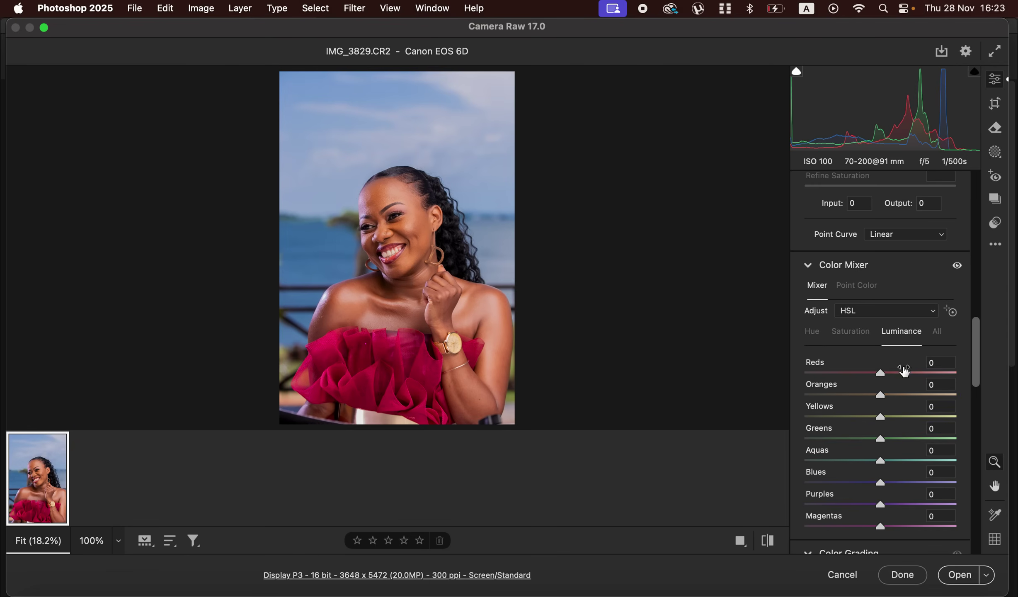
pyautogui.moveTo(866, 483); pyautogui.dragTo(849, 483)
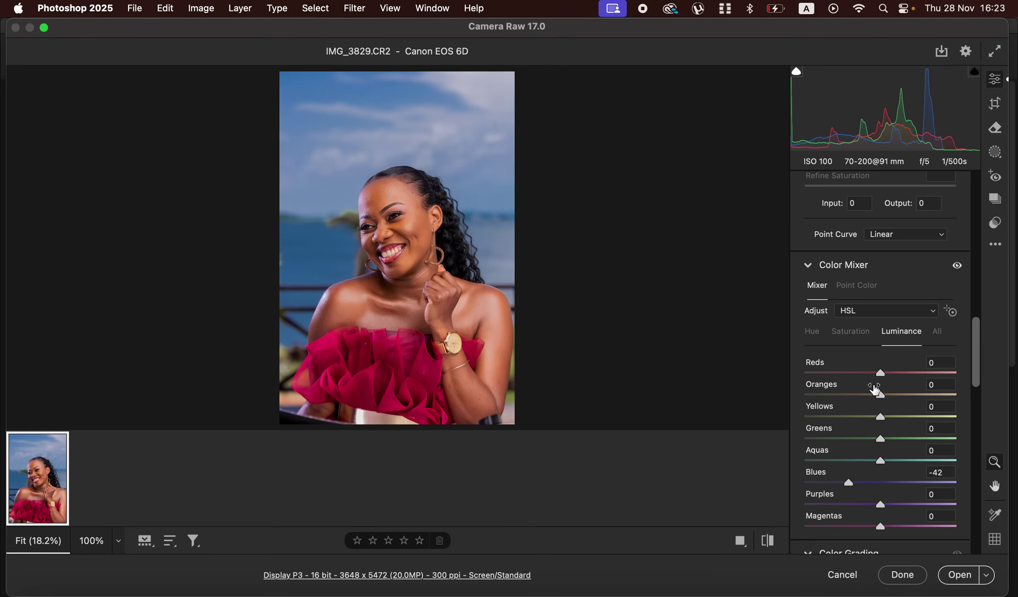
pyautogui.moveTo(880, 374); pyautogui.dragTo(871, 397)
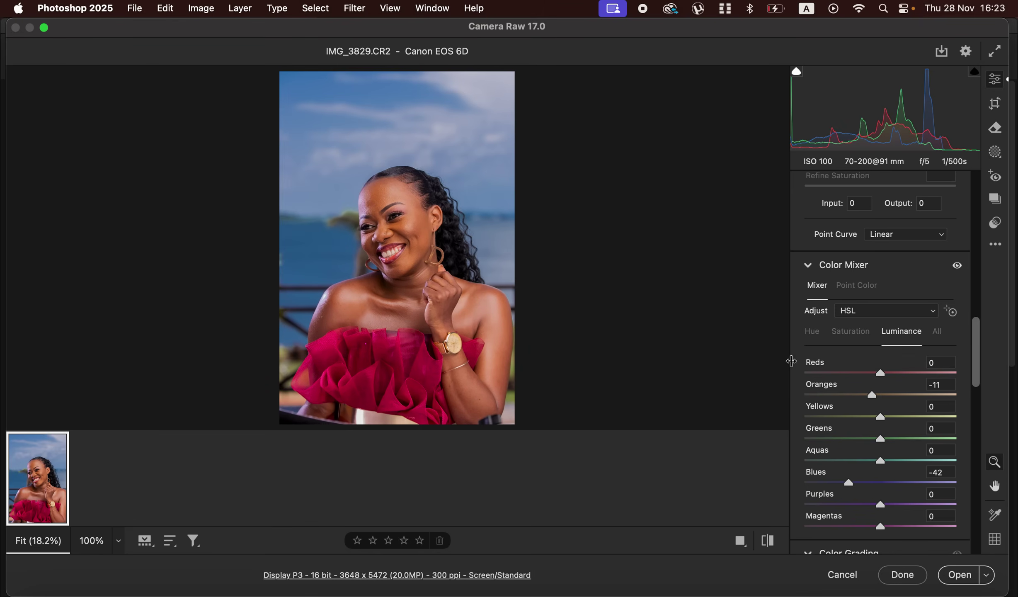
pyautogui.click(815, 339)
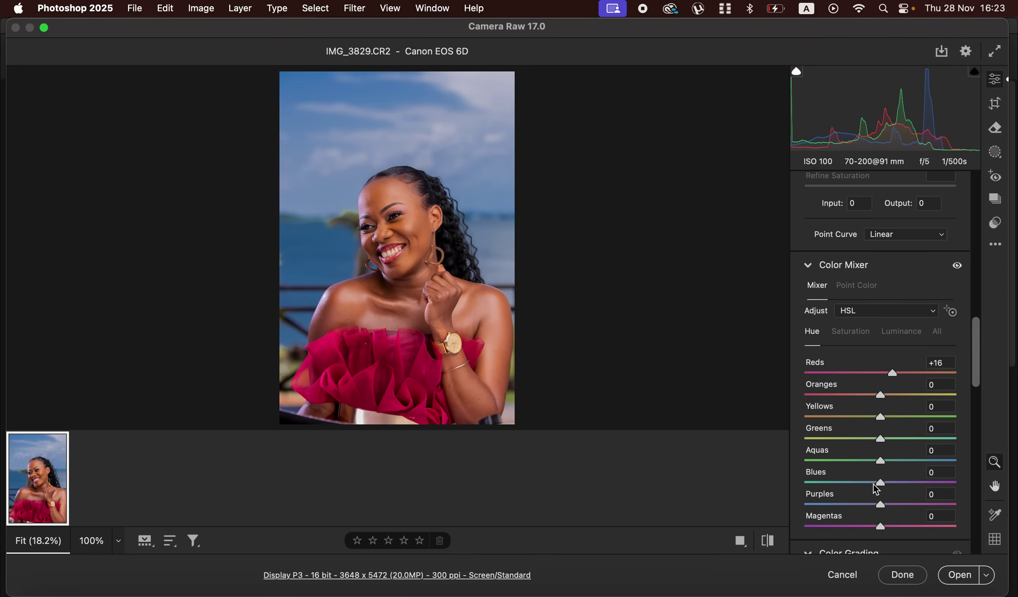
pyautogui.moveTo(883, 488); pyautogui.dragTo(866, 483)
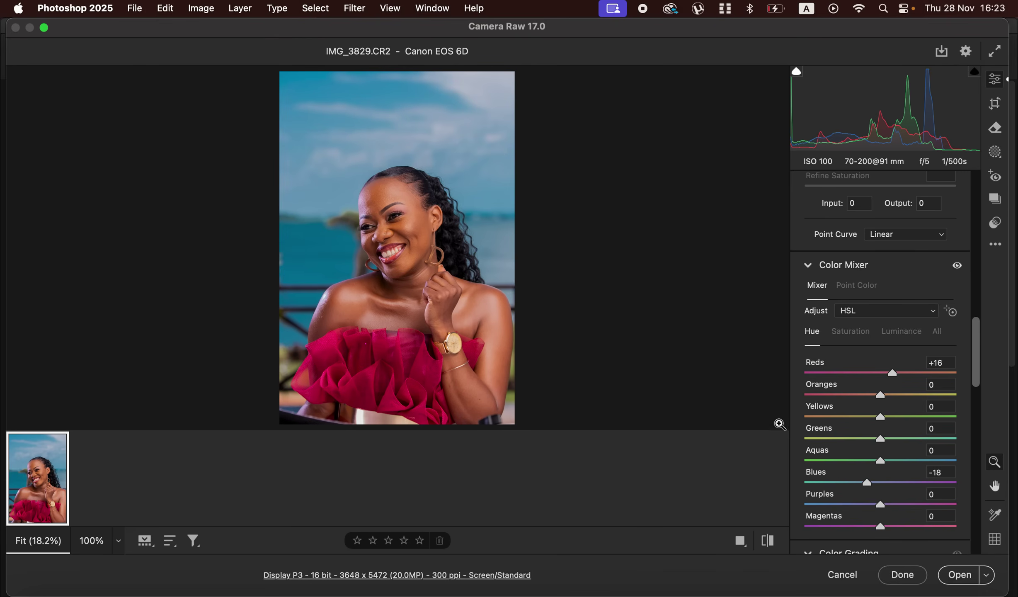
# Step: Compare the before and after views of the photo, and open the adjusted image in Photoshop
pyautogui.click(769, 542)
pyautogui.click(769, 542)
pyautogui.click(770, 541)
pyautogui.click(772, 539)
pyautogui.moveTo(881, 530)
pyautogui.mouseDown()
pyautogui.moveTo(827, 528)
pyautogui.moveTo(883, 526)
pyautogui.mouseUp()
pyautogui.click(952, 581)
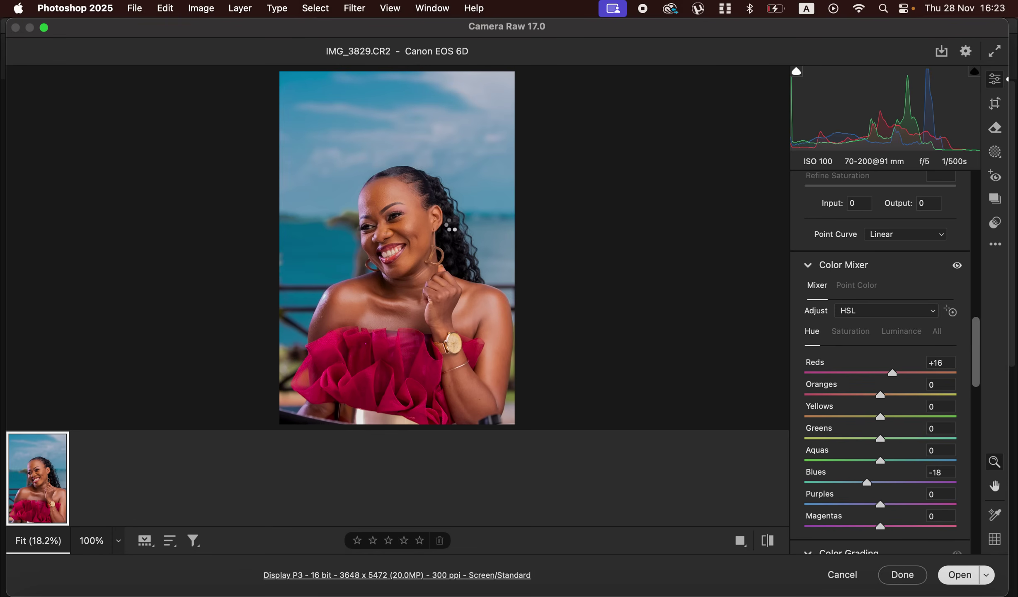
pyautogui.press('Return')
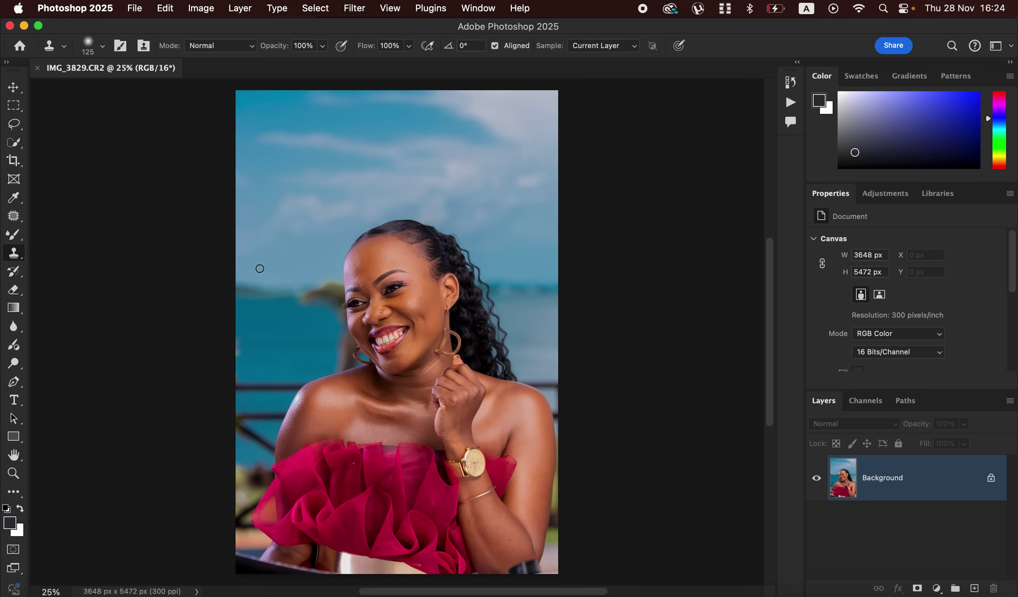
# Step: Crop the photo to a 4:5 ratio, repositioning it in the frame to remove more of the sky
pyautogui.click(14, 162)
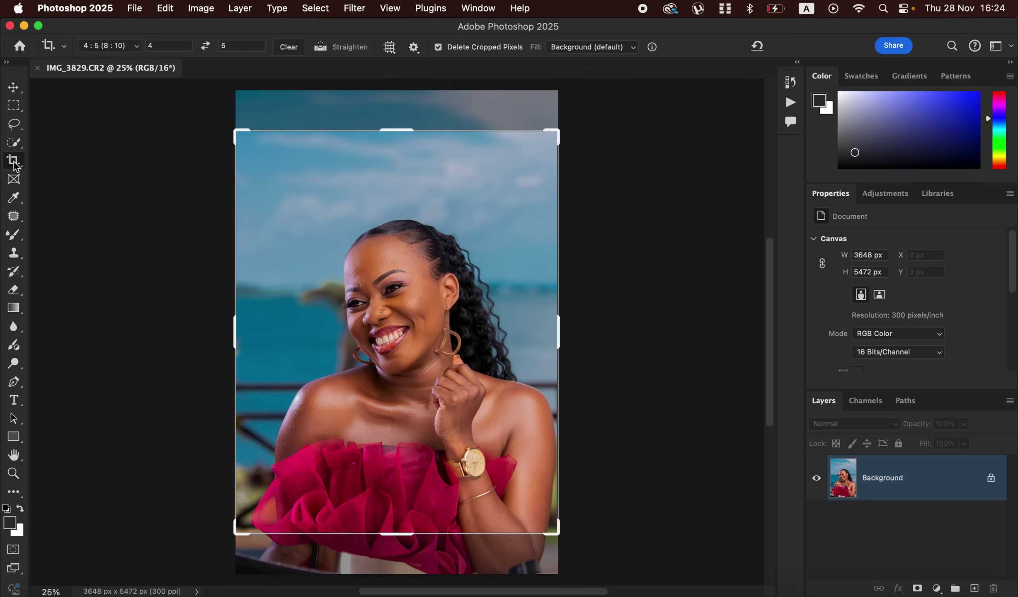
pyautogui.click(119, 46)
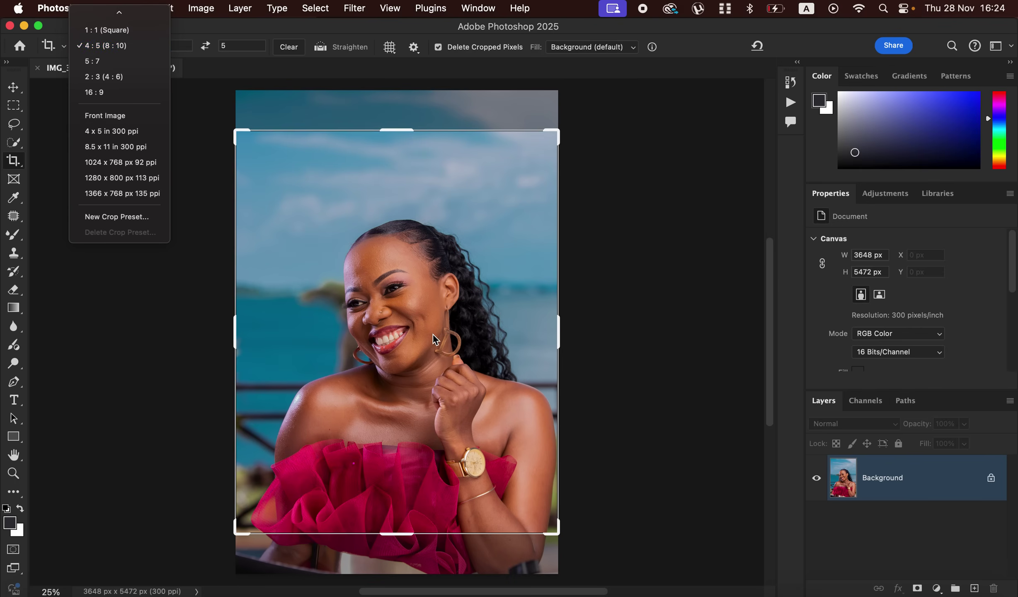
pyautogui.click(432, 355)
pyautogui.click(427, 350)
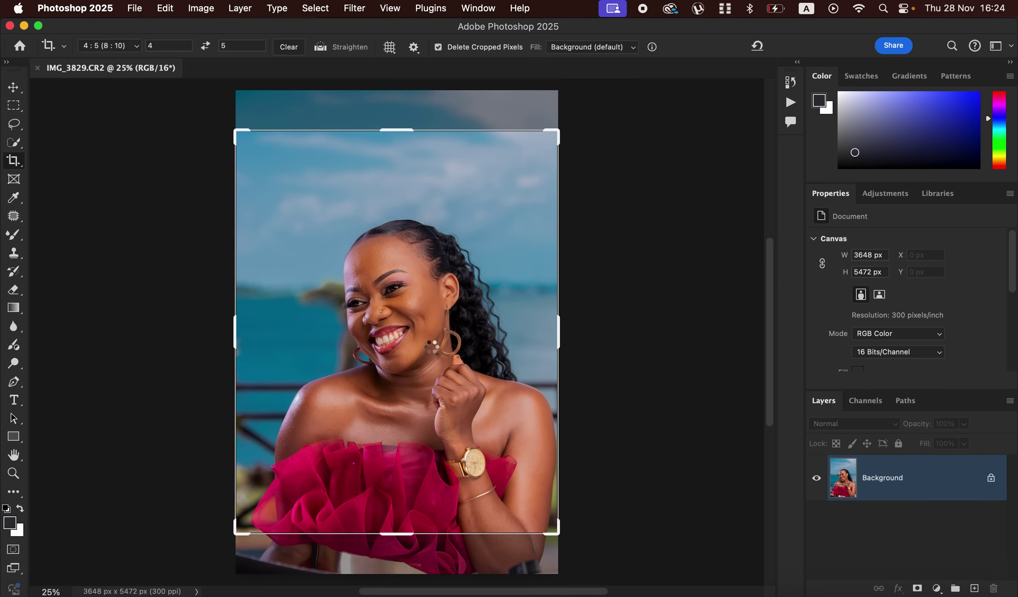
pyautogui.moveTo(426, 352); pyautogui.dragTo(422, 331)
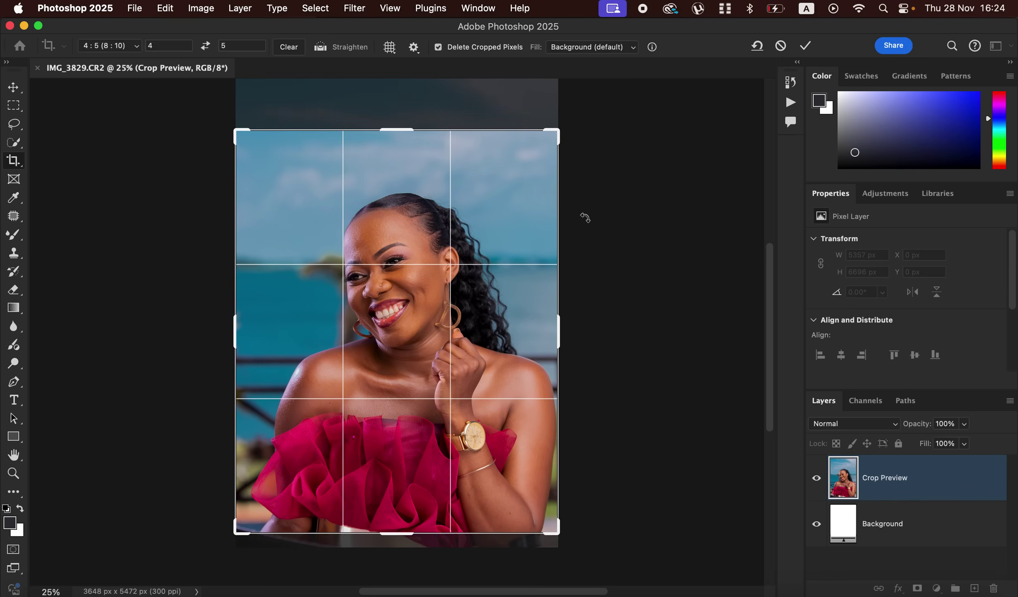
pyautogui.press('Return')
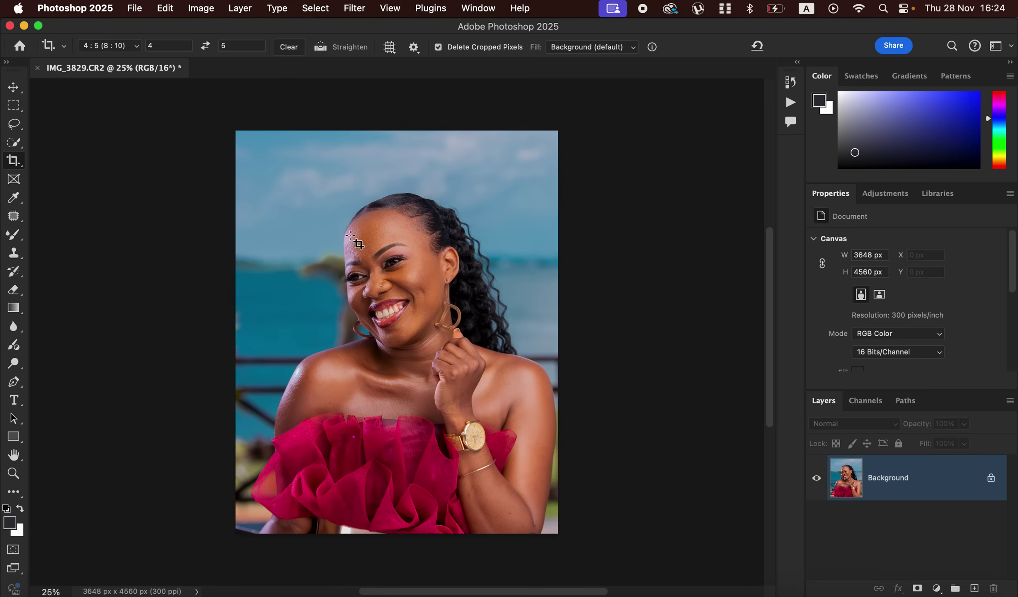
# Step: Activate the Lasso tool and duplicate the Background layer twice
pyautogui.click(16, 125)
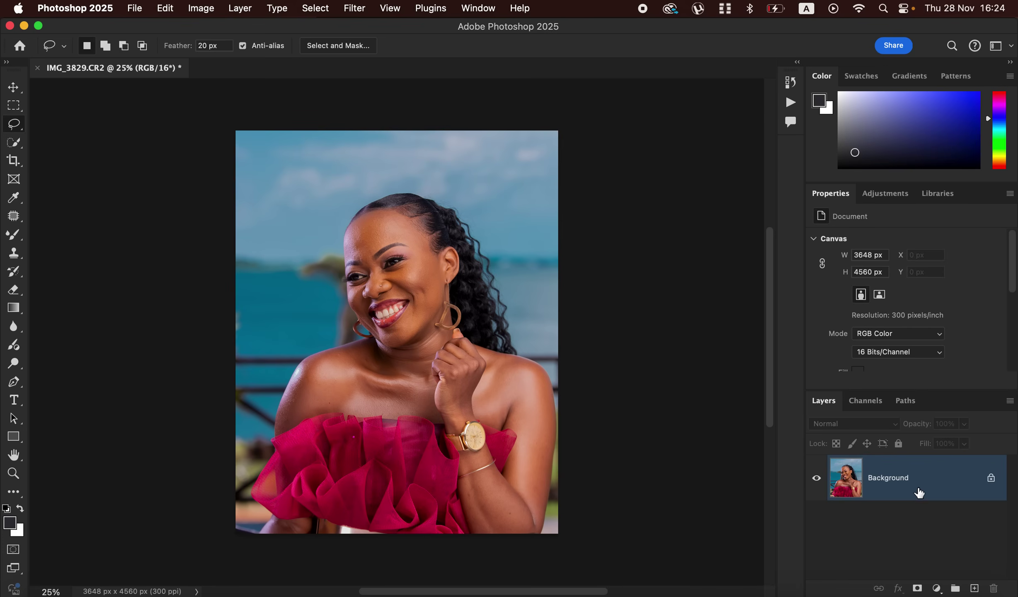
pyautogui.press('super+j')
pyautogui.press('super+j')
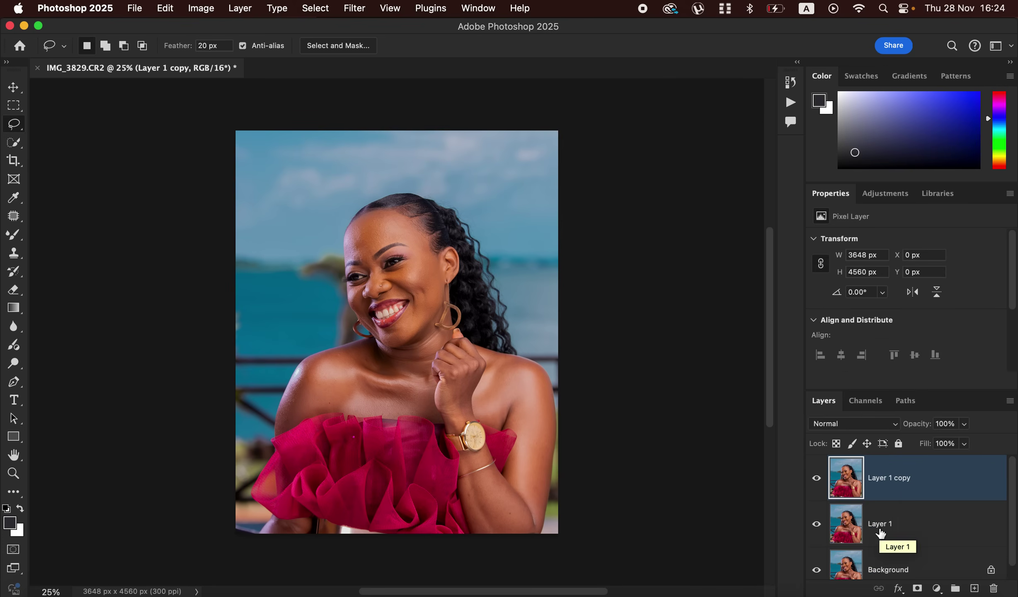
# Step: Rename the lower of the two Background copies as LOW
pyautogui.doubleClick(883, 528)
pyautogui.write('L')
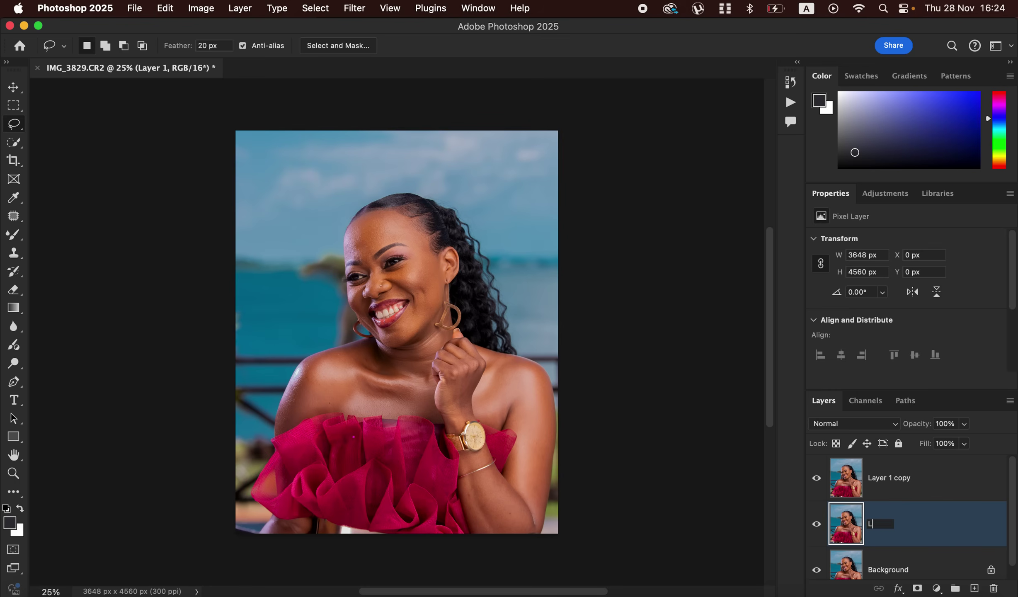
pyautogui.write('OW')
pyautogui.press('Return')
# Step: Rename the upper of the two Background copies as HIGH
pyautogui.doubleClick(896, 481)
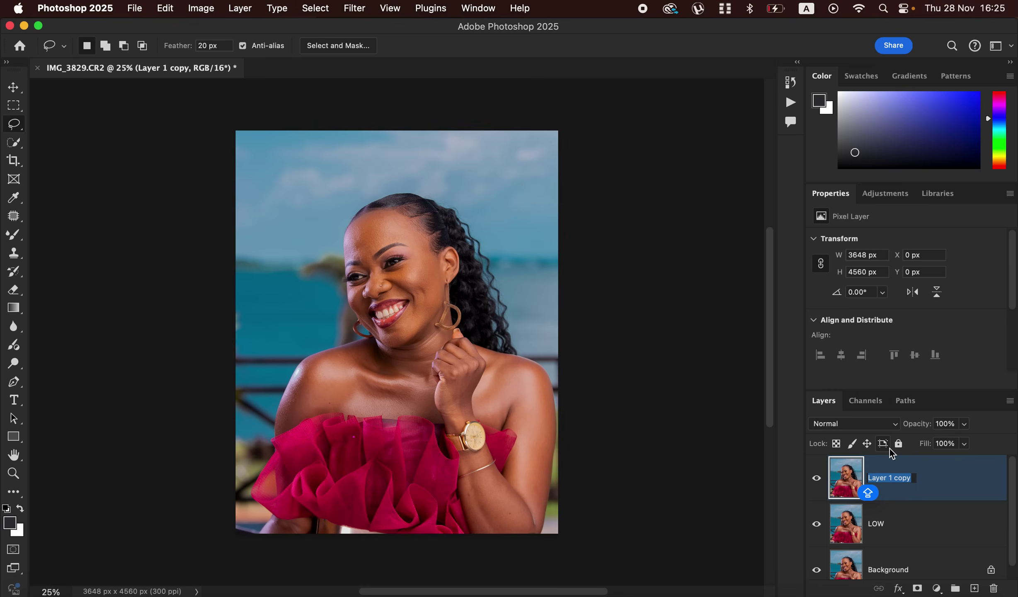
pyautogui.write('C')
pyautogui.press('BackSpace')
pyautogui.write('HIGH')
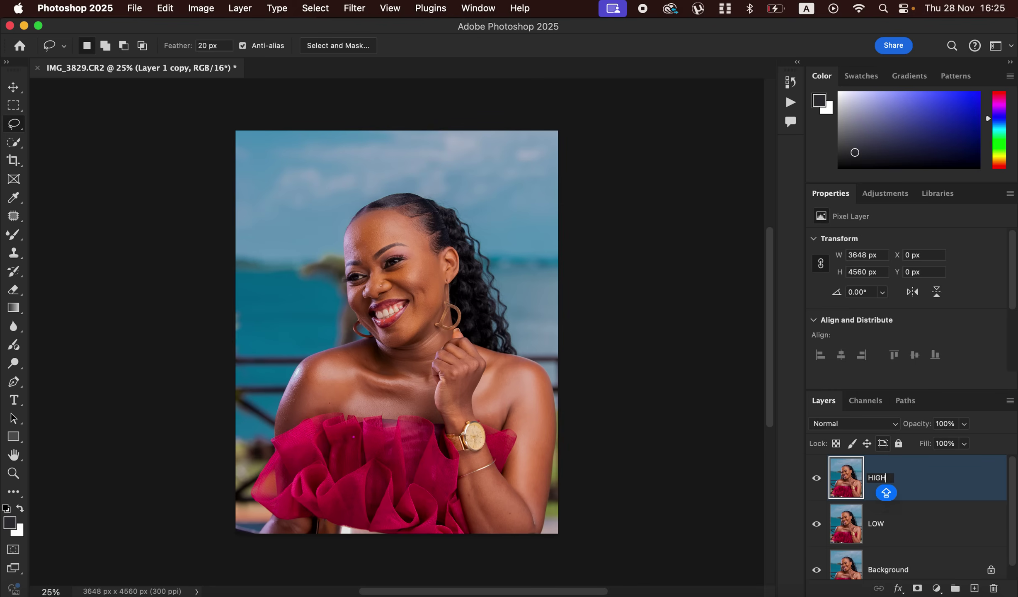
pyautogui.press('Return')
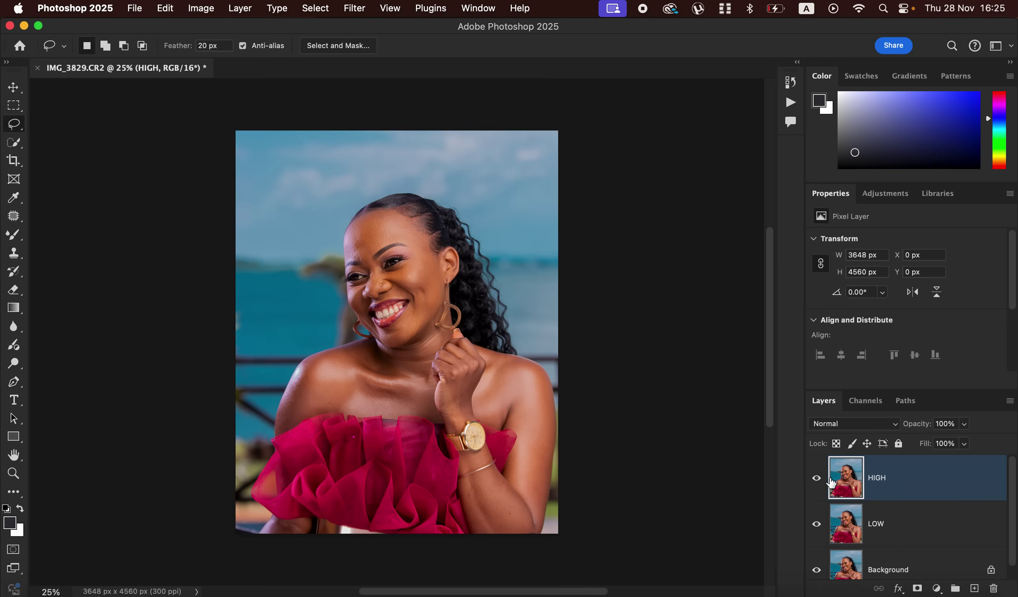
# Step: Hide the HIGH layer and apply a Gaussian Blur with a 5.0-pixel radius to the LOW layer
pyautogui.click(816, 478)
pyautogui.click(900, 528)
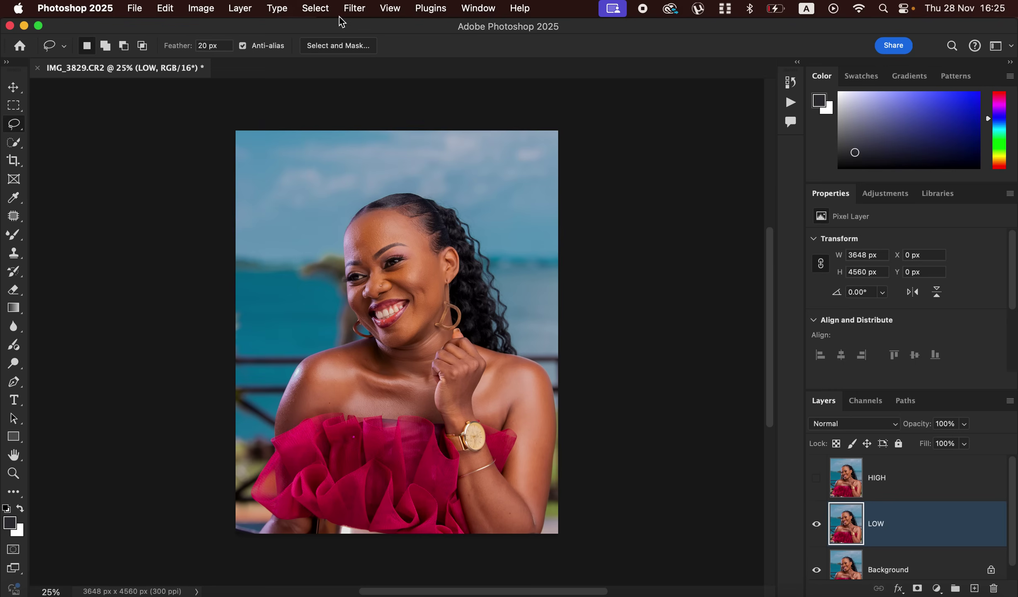
pyautogui.click(357, 8)
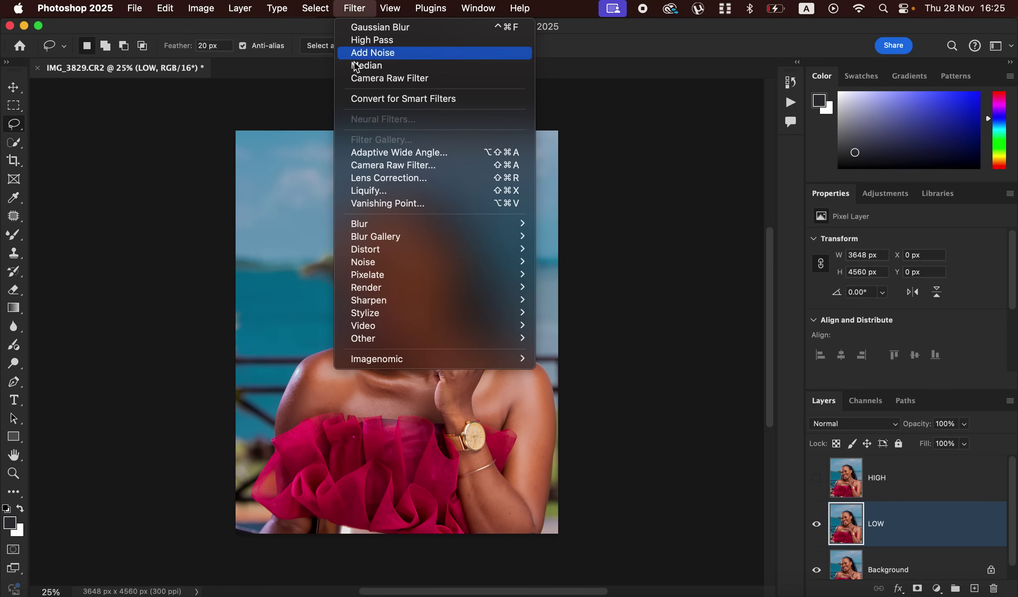
pyautogui.moveTo(456, 226)
pyautogui.click(573, 276)
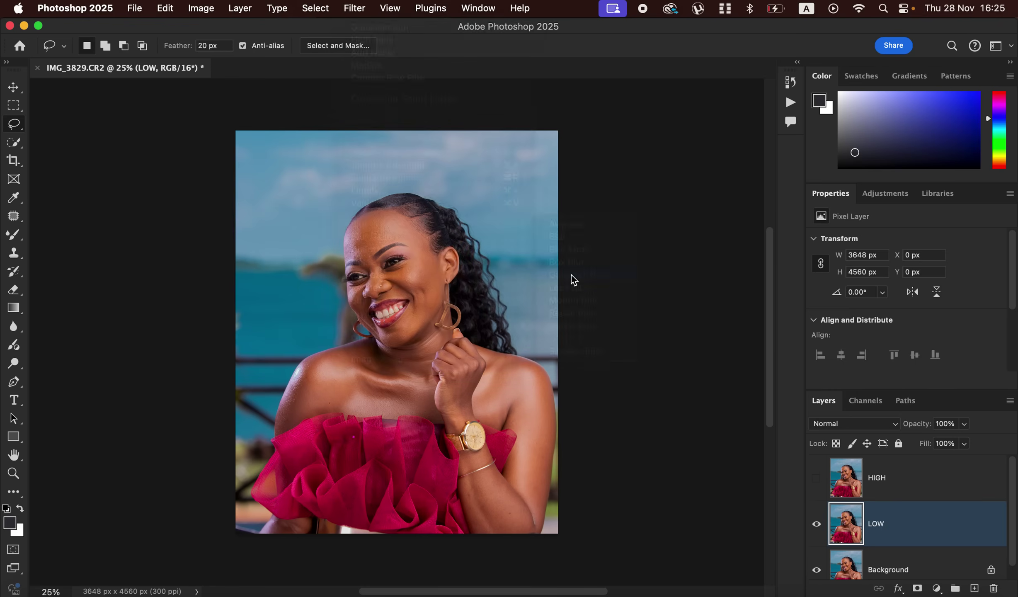
pyautogui.click(371, 258)
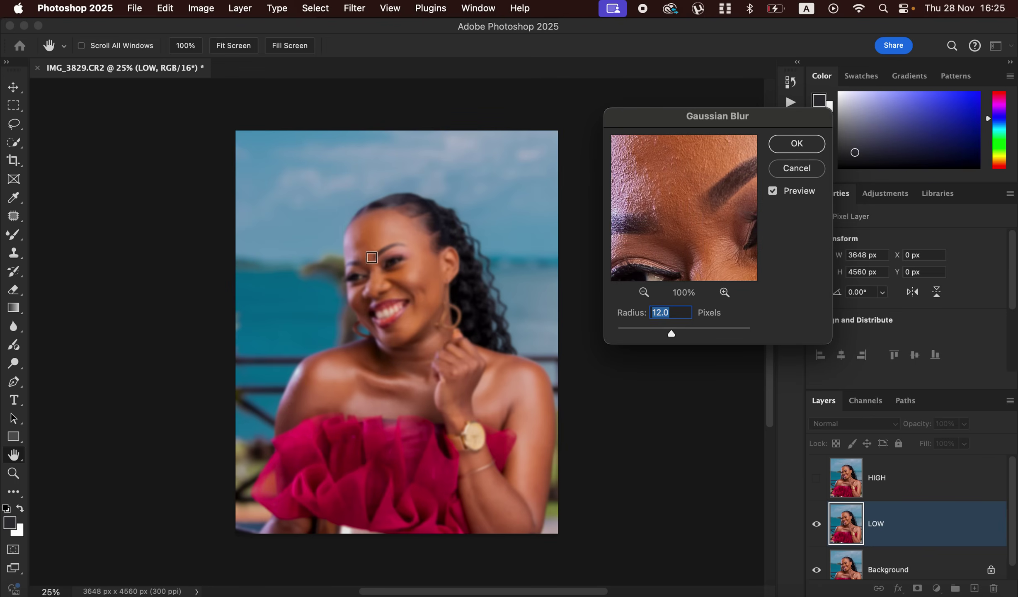
pyautogui.moveTo(671, 333); pyautogui.dragTo(551, 332)
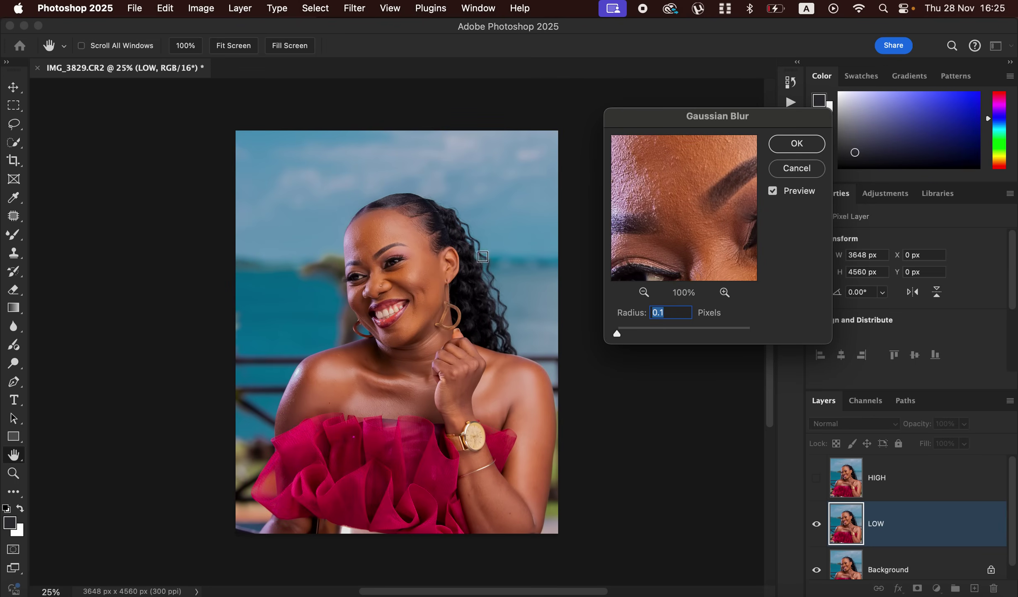
pyautogui.moveTo(689, 227); pyautogui.dragTo(673, 187)
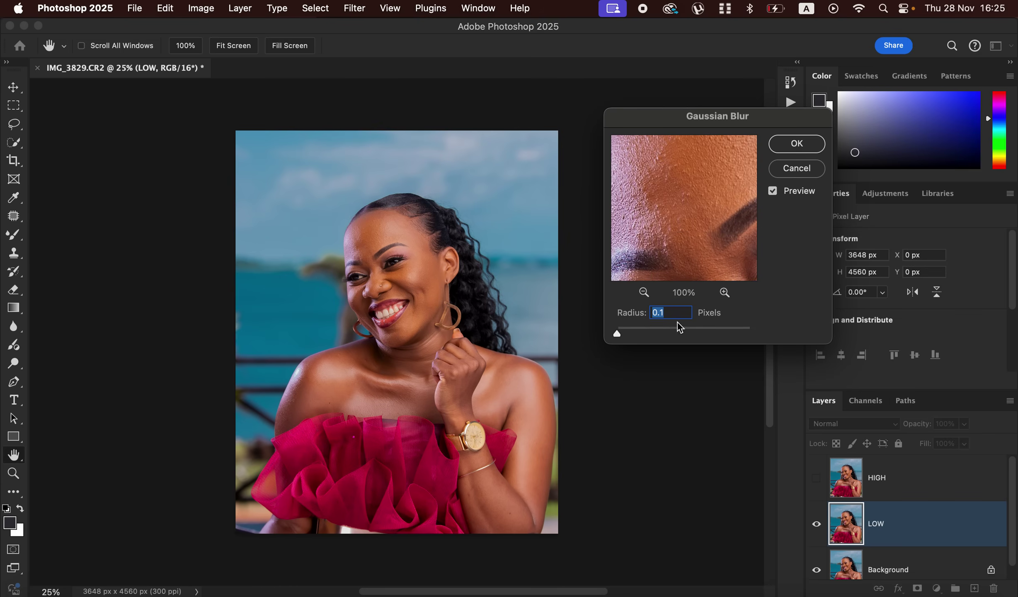
pyautogui.moveTo(618, 334); pyautogui.dragTo(654, 336)
pyautogui.click(654, 340)
pyautogui.moveTo(691, 242)
pyautogui.mouseDown()
pyautogui.moveTo(687, 209)
pyautogui.moveTo(691, 250)
pyautogui.mouseUp()
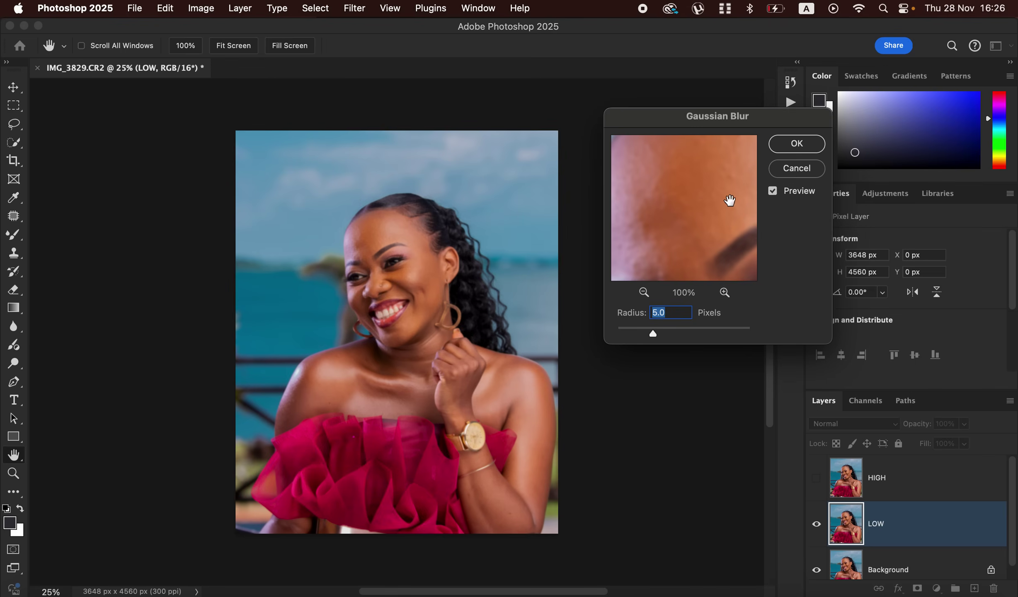
pyautogui.click(801, 147)
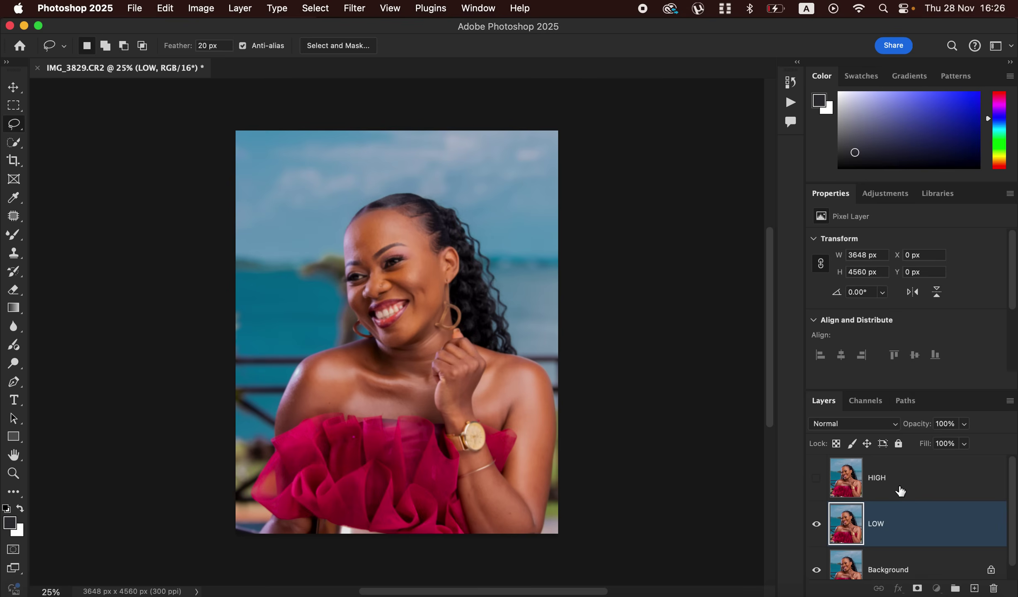
# Step: Show the HIGH layer and configure Apply Image on it with the LOW layer, RGB channel, Invert on, Add blending, scale 2 and offset 0
pyautogui.click(900, 491)
pyautogui.click(816, 478)
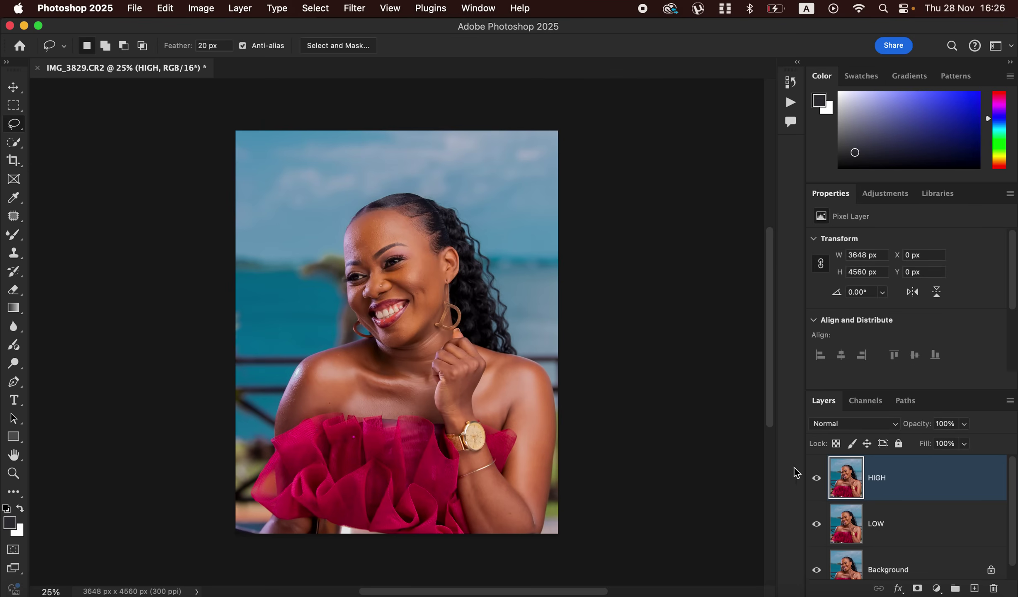
pyautogui.click(202, 9)
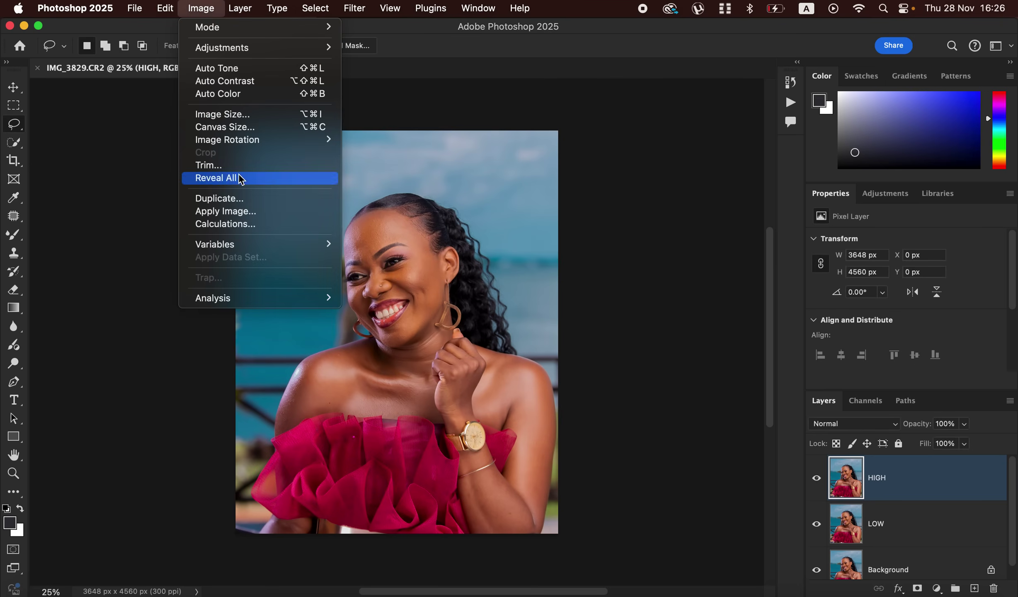
pyautogui.click(245, 212)
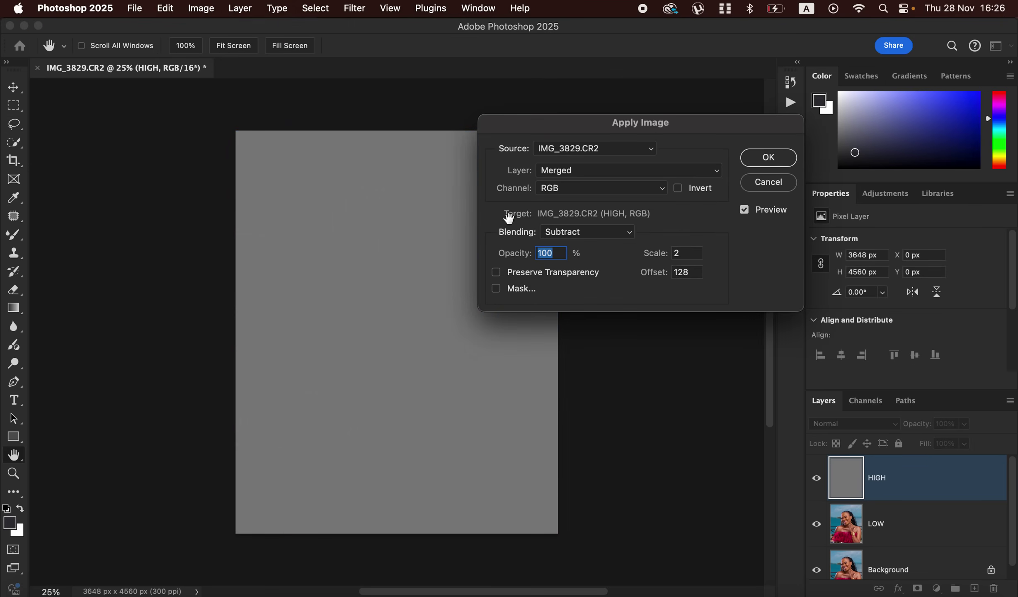
pyautogui.moveTo(640, 125); pyautogui.dragTo(649, 104)
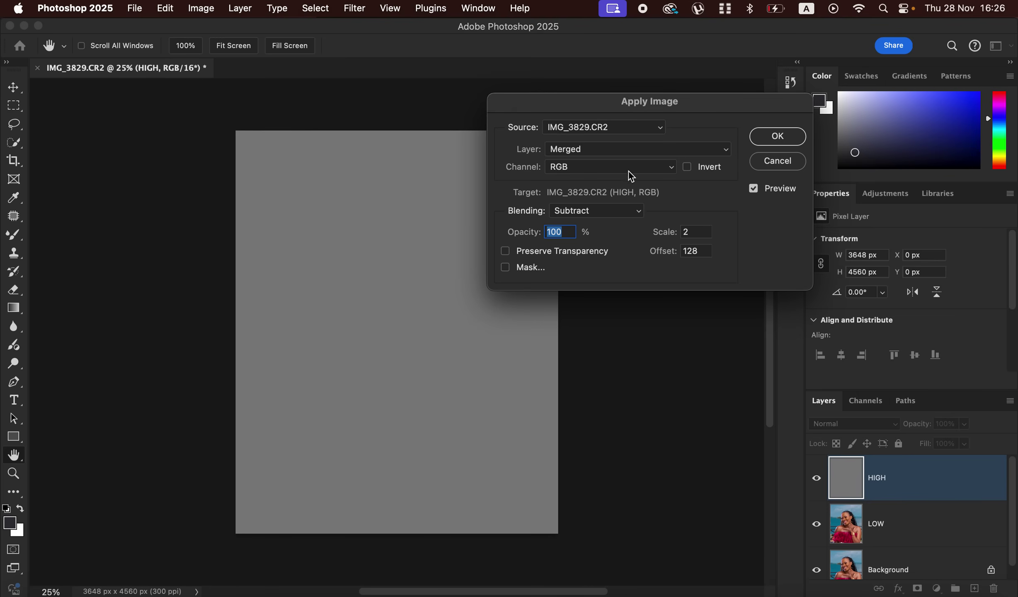
pyautogui.click(611, 149)
pyautogui.click(610, 186)
pyautogui.click(598, 212)
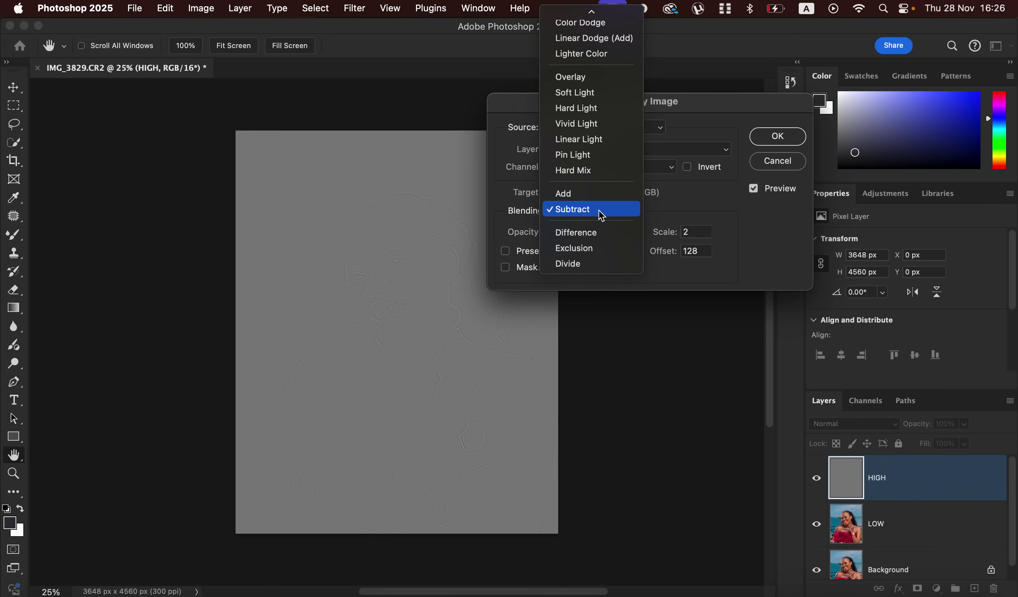
pyautogui.click(587, 197)
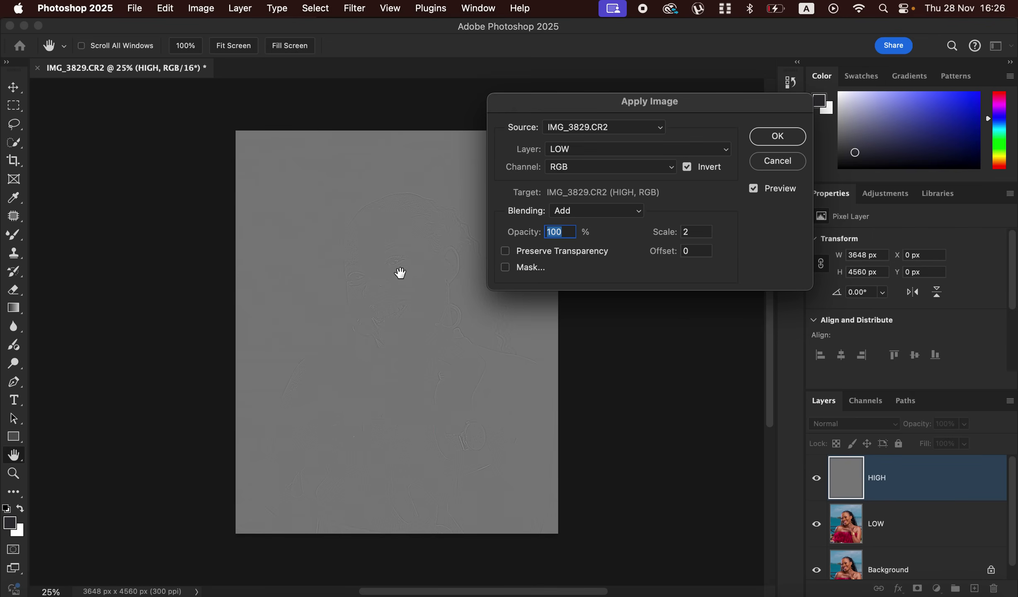
# Step: Try Apply Image with Subtract blending, Invert off, scale 2 and offset 128
pyautogui.click(594, 213)
pyautogui.click(593, 227)
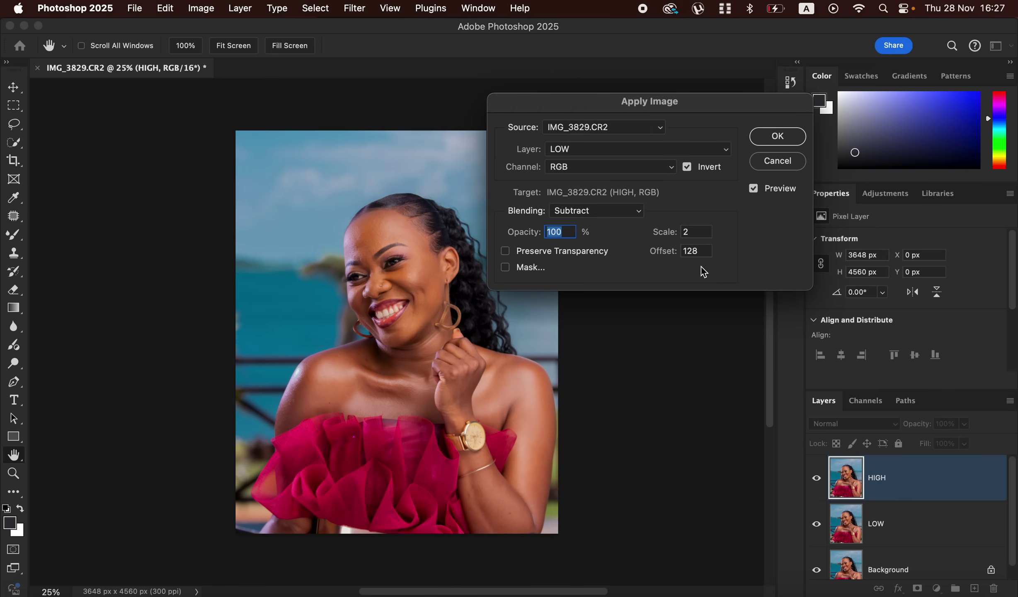
pyautogui.click(687, 167)
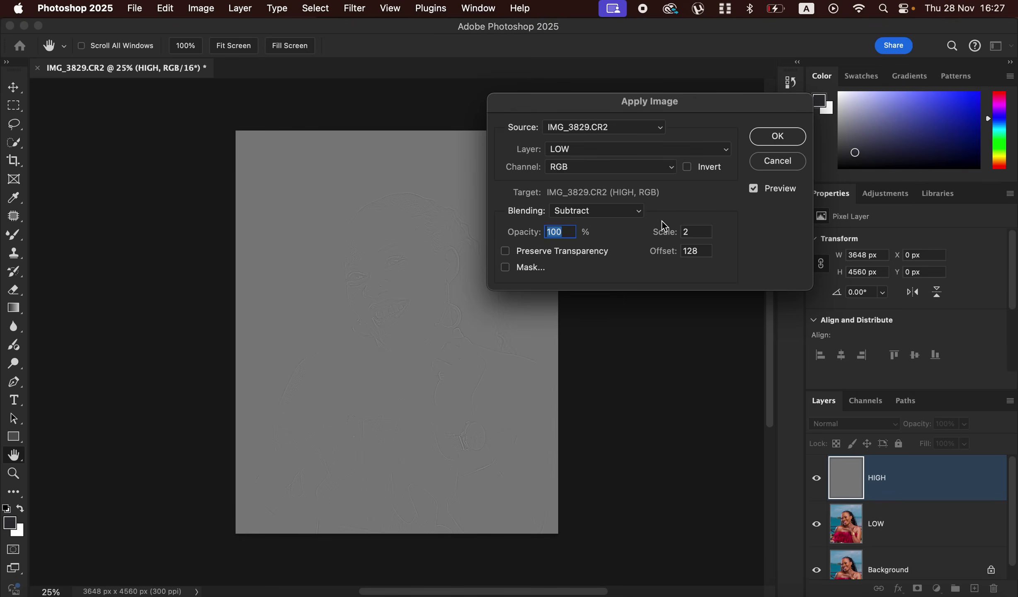
# Step: Restore Add blending with Invert on, scale 2 and offset 0, and apply the image to the HIGH layer
pyautogui.click(595, 212)
pyautogui.click(570, 193)
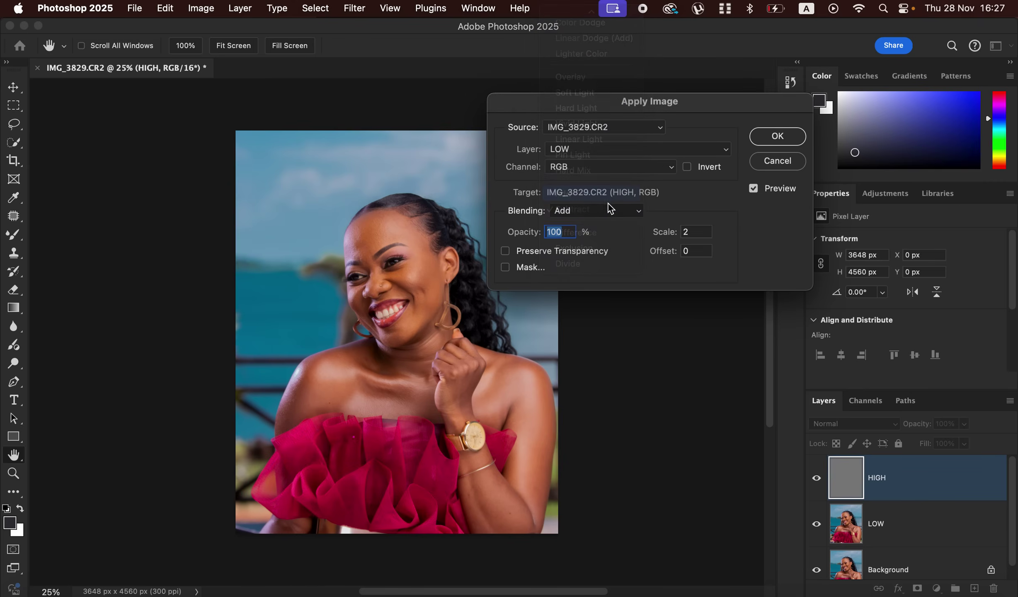
pyautogui.click(688, 169)
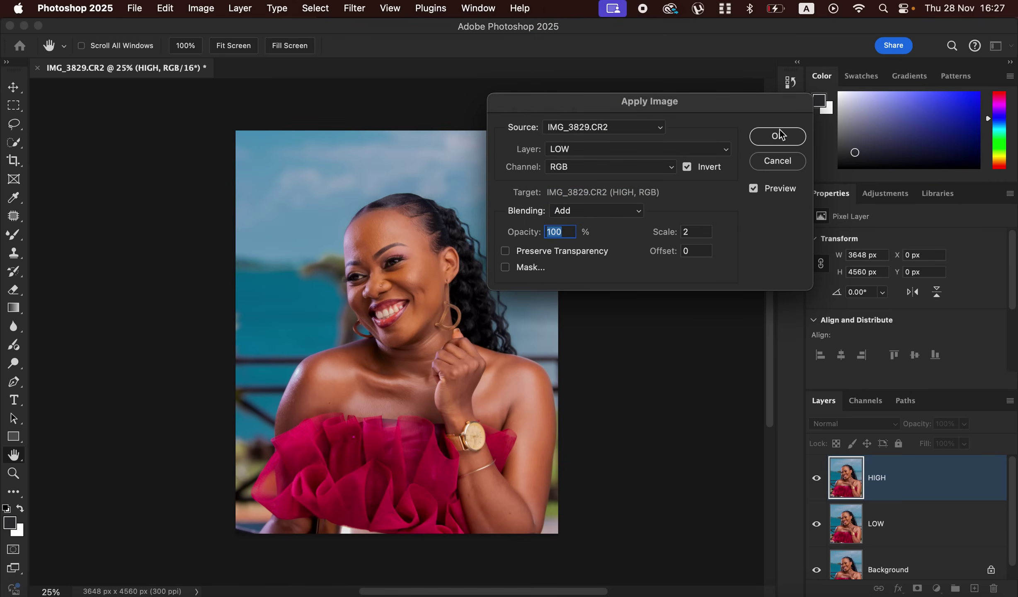
pyautogui.click(779, 138)
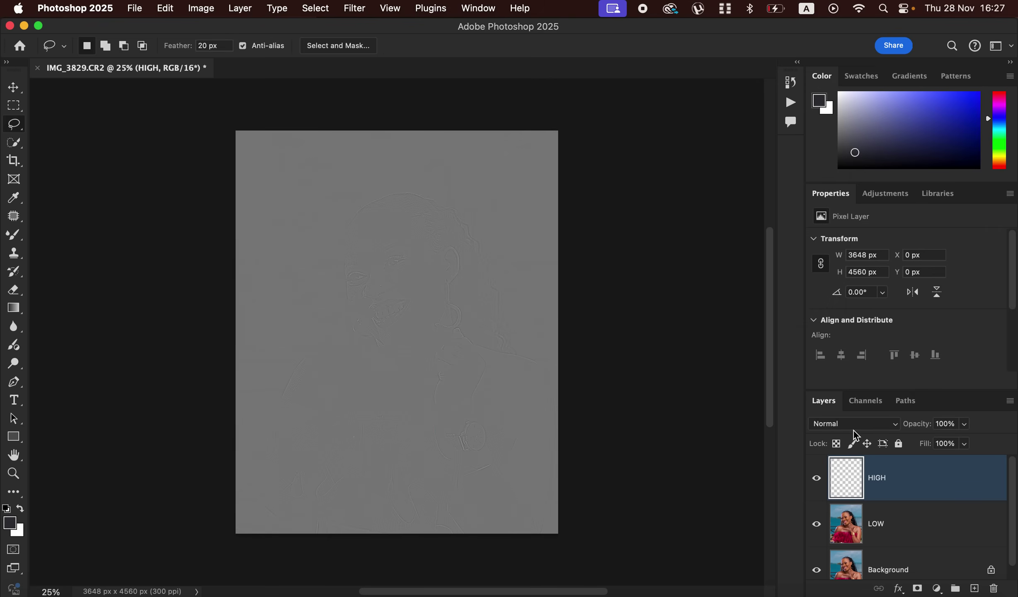
# Step: Set the HIGH layer's blend mode to Linear Light and group it with the LOW layer
pyautogui.click(856, 424)
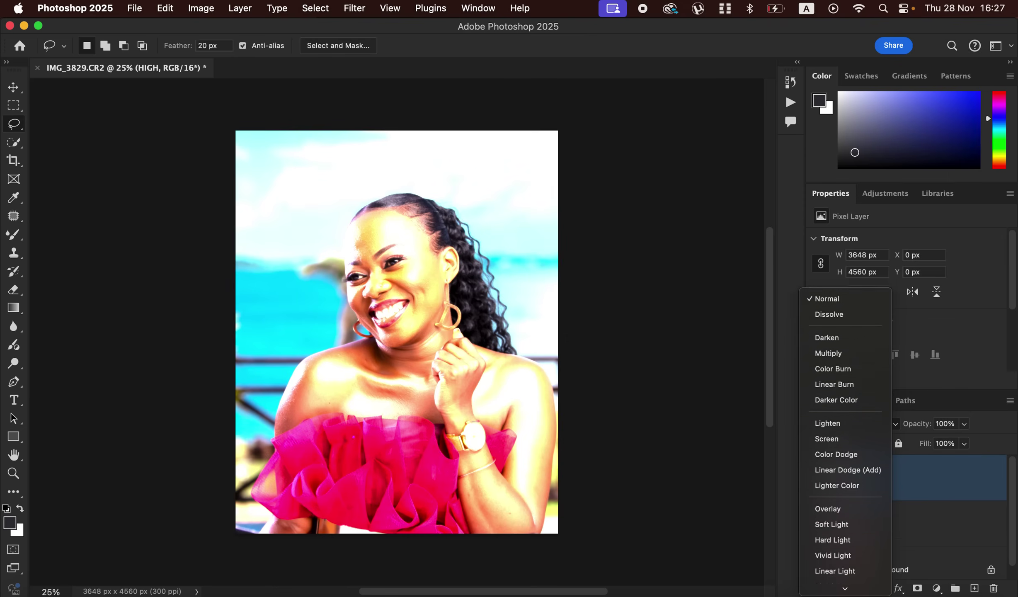
pyautogui.click(845, 511)
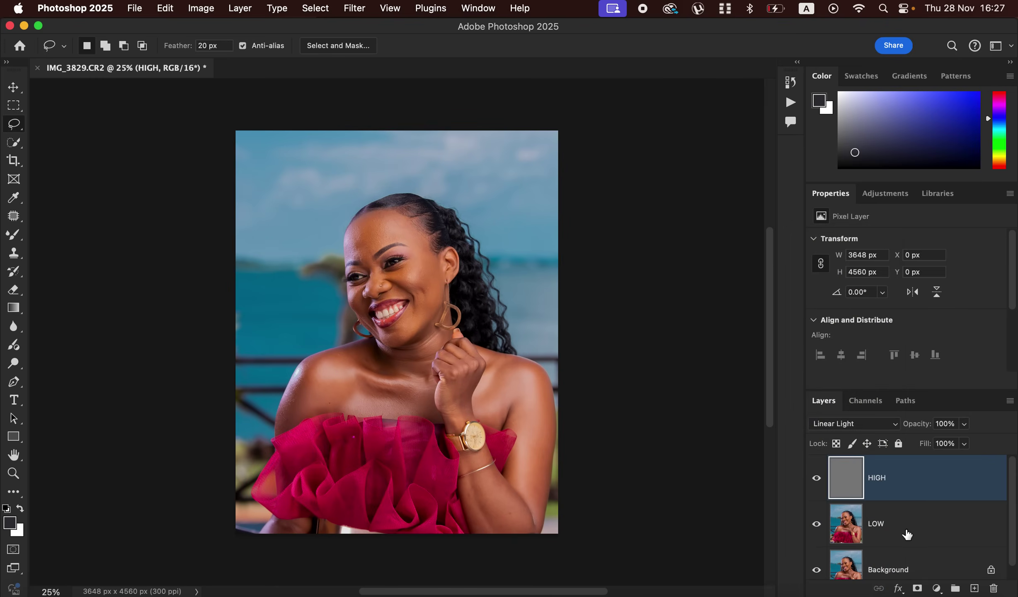
pyautogui.keyDown('shift'); pyautogui.click(928, 522); pyautogui.keyUp('shift')
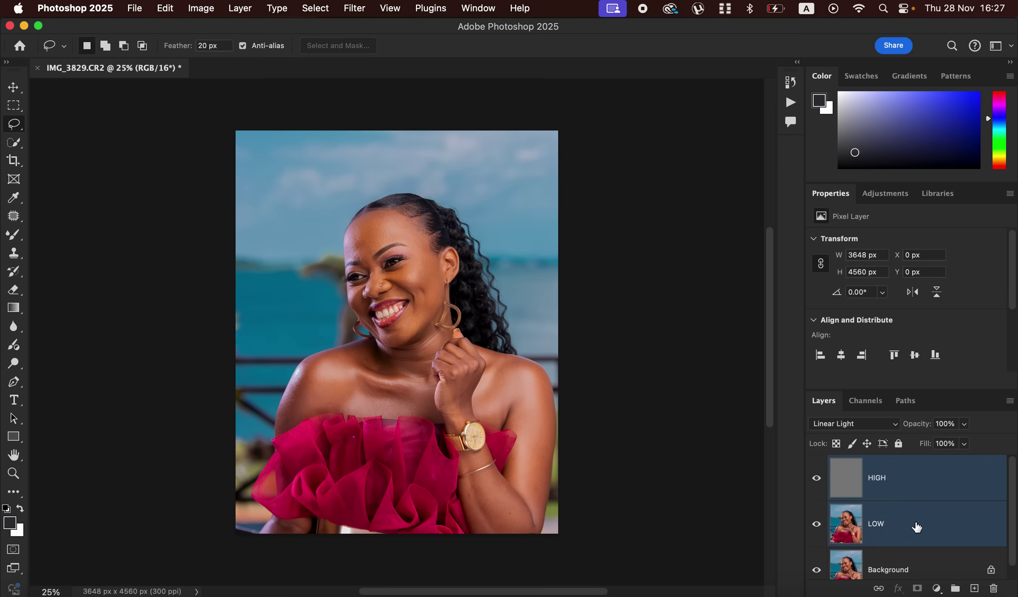
pyautogui.moveTo(941, 477); pyautogui.dragTo(956, 588)
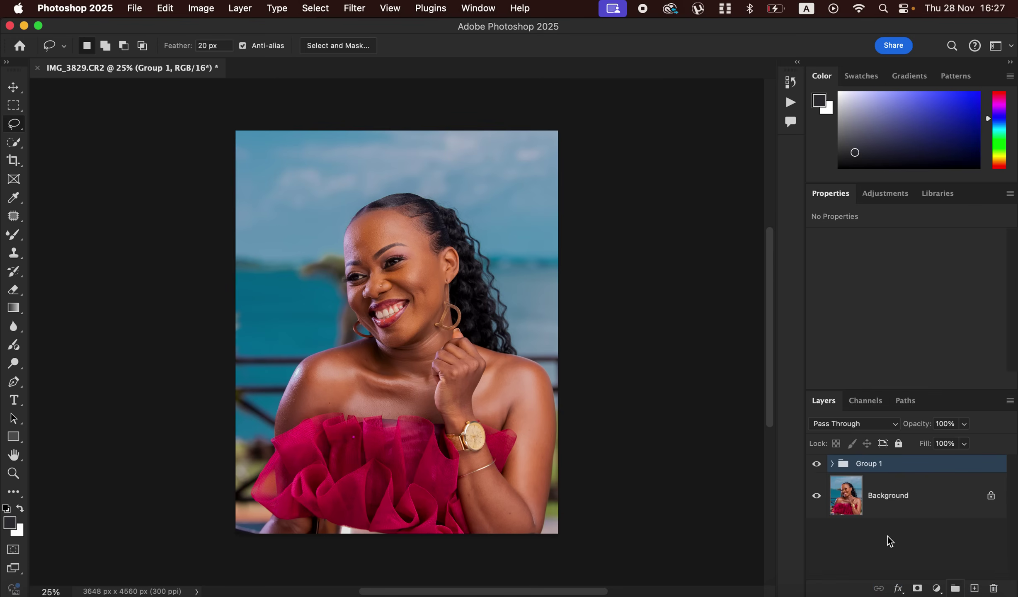
# Step: Hide the HIGH layer inside the group and prepare the Mixer Brush for painting on the LOW layer
pyautogui.click(833, 464)
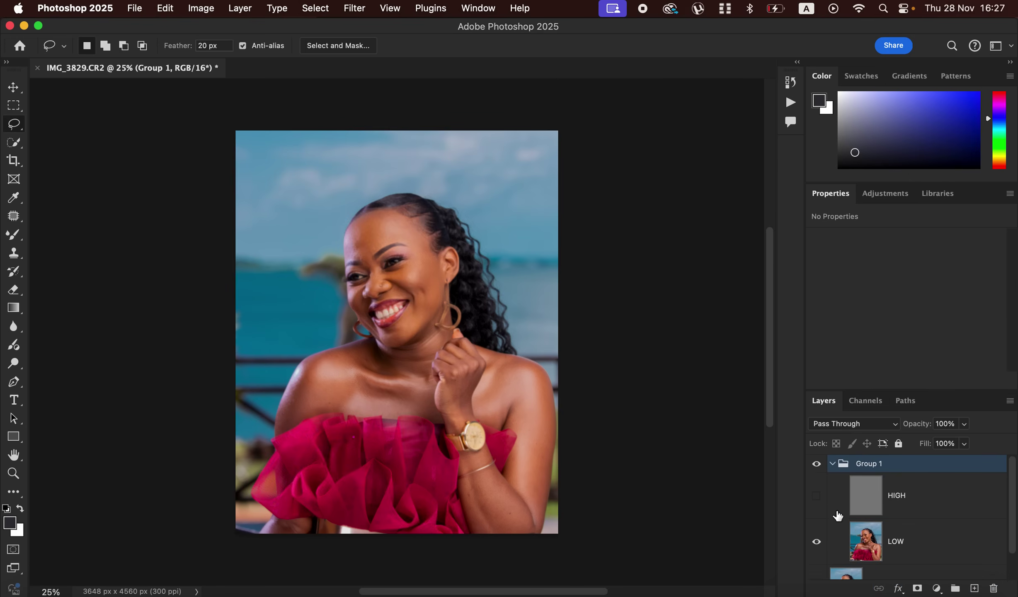
pyautogui.click(917, 545)
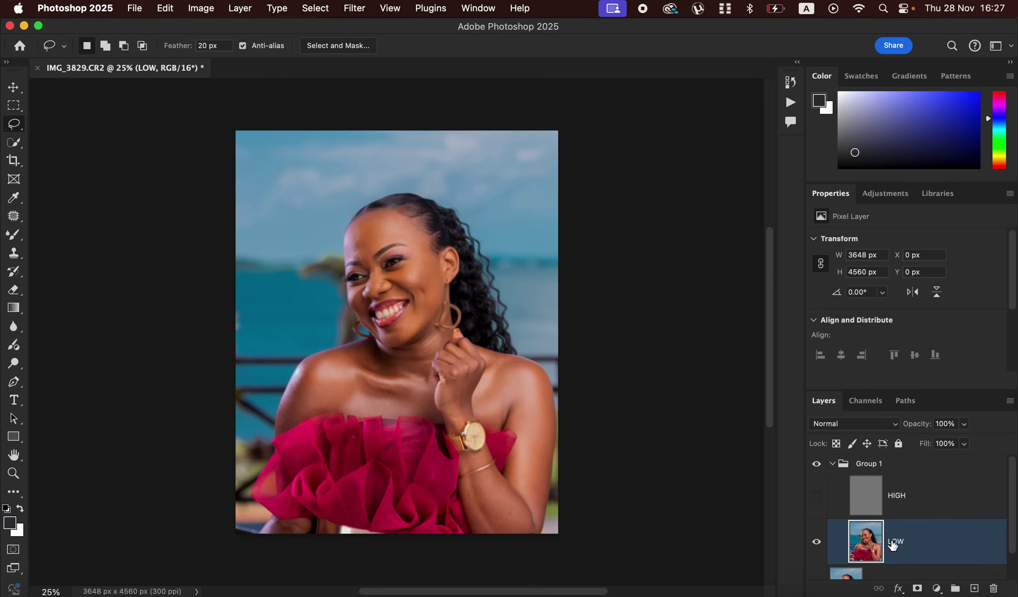
pyautogui.click(13, 234)
pyautogui.click(79, 274)
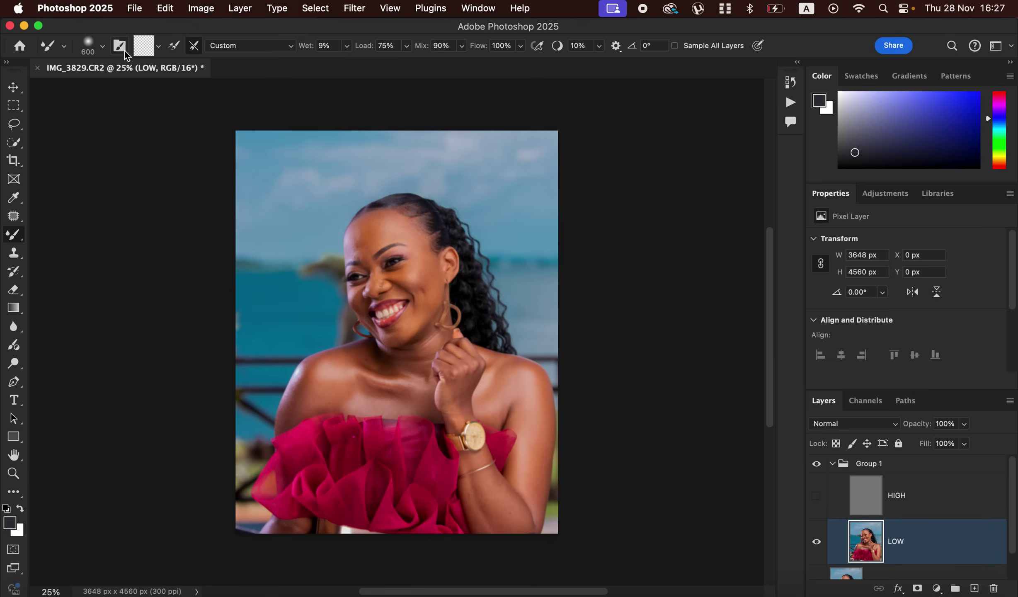
pyautogui.click(102, 46)
pyautogui.click(102, 46)
pyautogui.click(158, 46)
pyautogui.click(161, 77)
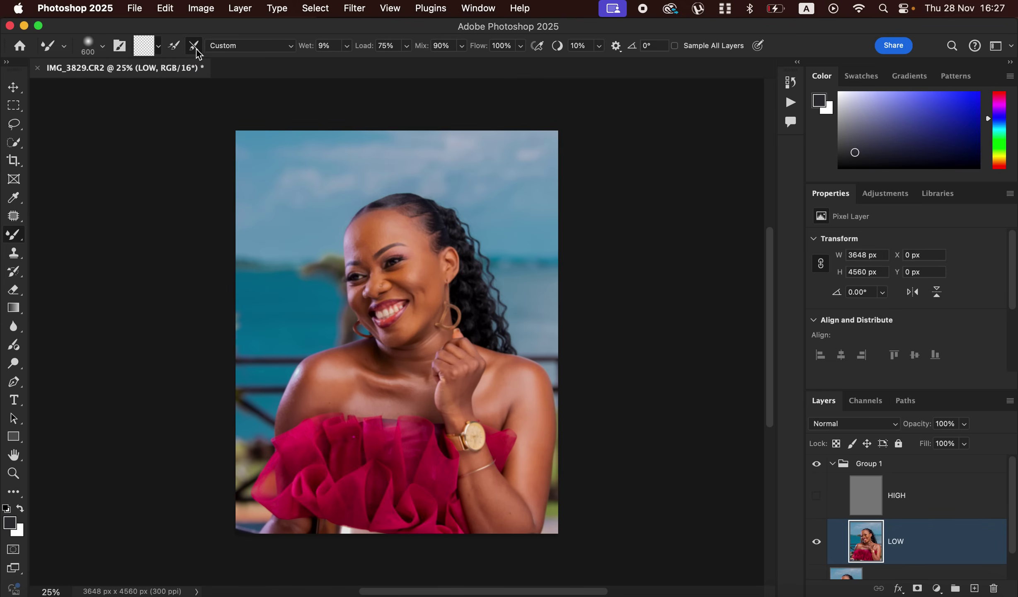
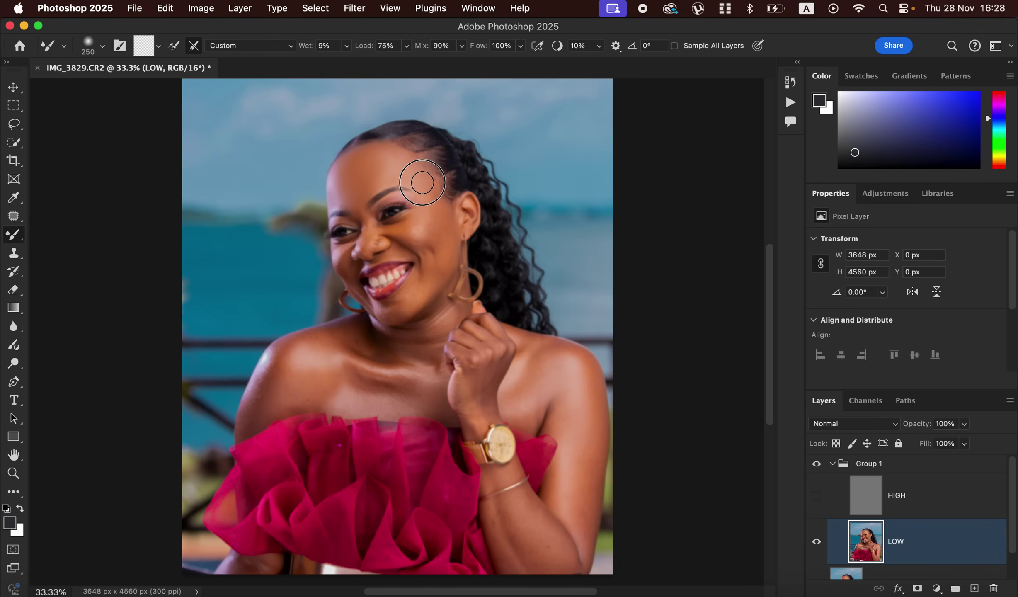
# Step: Blend the skin tones on the face, shoulders, chest, hand and arm of the LOW layer with the Mixer Brush
pyautogui.moveTo(425, 186)
pyautogui.mouseDown()
pyautogui.moveTo(390, 156)
pyautogui.moveTo(375, 177)
pyautogui.moveTo(366, 164)
pyautogui.moveTo(351, 191)
pyautogui.moveTo(343, 173)
pyautogui.moveTo(339, 194)
pyautogui.moveTo(387, 172)
pyautogui.moveTo(349, 171)
pyautogui.moveTo(362, 156)
pyautogui.moveTo(370, 164)
pyautogui.moveTo(361, 192)
pyautogui.moveTo(376, 178)
pyautogui.moveTo(452, 187)
pyautogui.moveTo(436, 229)
pyautogui.moveTo(435, 195)
pyautogui.moveTo(435, 234)
pyautogui.moveTo(448, 214)
pyautogui.moveTo(448, 245)
pyautogui.moveTo(434, 195)
pyautogui.mouseUp()
pyautogui.moveTo(422, 217)
pyautogui.mouseDown()
pyautogui.moveTo(392, 230)
pyautogui.moveTo(411, 240)
pyautogui.moveTo(409, 227)
pyautogui.moveTo(406, 239)
pyautogui.moveTo(449, 259)
pyautogui.moveTo(392, 315)
pyautogui.moveTo(422, 285)
pyautogui.moveTo(444, 233)
pyautogui.moveTo(434, 209)
pyautogui.moveTo(429, 233)
pyautogui.moveTo(433, 221)
pyautogui.moveTo(364, 240)
pyautogui.moveTo(359, 213)
pyautogui.moveTo(359, 251)
pyautogui.moveTo(345, 256)
pyautogui.moveTo(416, 258)
pyautogui.moveTo(363, 216)
pyautogui.moveTo(367, 238)
pyautogui.moveTo(356, 219)
pyautogui.moveTo(369, 249)
pyautogui.moveTo(428, 228)
pyautogui.mouseUp()
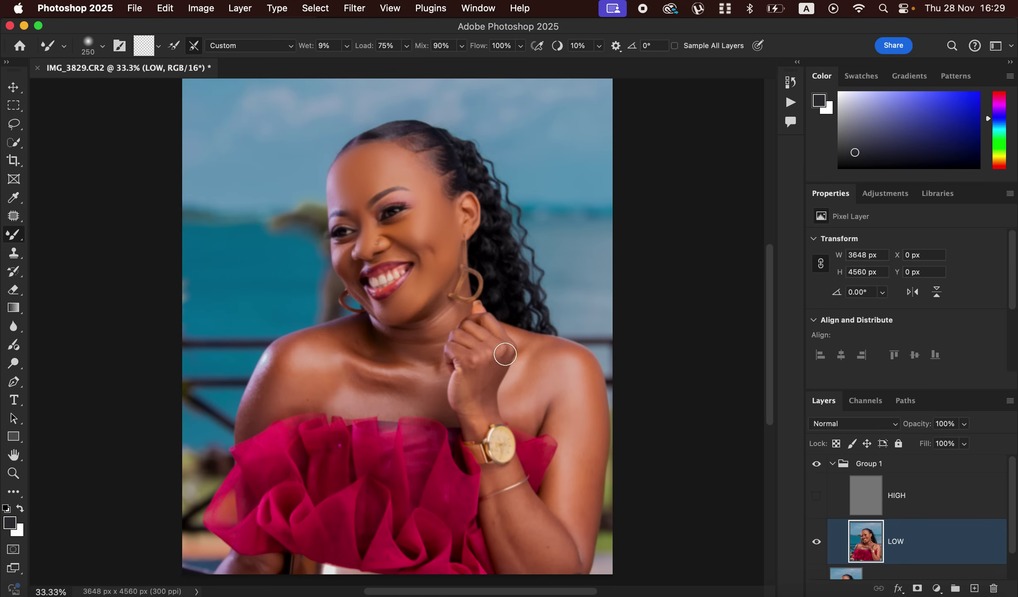
pyautogui.moveTo(453, 323)
pyautogui.mouseDown()
pyautogui.moveTo(410, 331)
pyautogui.moveTo(421, 344)
pyautogui.moveTo(447, 317)
pyautogui.moveTo(368, 343)
pyautogui.moveTo(380, 352)
pyautogui.moveTo(365, 369)
pyautogui.moveTo(375, 365)
pyautogui.moveTo(390, 388)
pyautogui.moveTo(359, 397)
pyautogui.moveTo(428, 390)
pyautogui.moveTo(318, 382)
pyautogui.moveTo(284, 397)
pyautogui.moveTo(278, 364)
pyautogui.moveTo(259, 412)
pyautogui.moveTo(284, 356)
pyautogui.moveTo(327, 345)
pyautogui.moveTo(346, 370)
pyautogui.moveTo(341, 391)
pyautogui.moveTo(287, 386)
pyautogui.moveTo(249, 412)
pyautogui.moveTo(241, 439)
pyautogui.mouseUp()
pyautogui.press(']')
pyautogui.moveTo(504, 386)
pyautogui.mouseDown()
pyautogui.moveTo(552, 370)
pyautogui.moveTo(588, 433)
pyautogui.moveTo(581, 384)
pyautogui.moveTo(591, 468)
pyautogui.moveTo(581, 504)
pyautogui.moveTo(596, 410)
pyautogui.moveTo(586, 391)
pyautogui.moveTo(582, 473)
pyautogui.moveTo(568, 466)
pyautogui.moveTo(508, 519)
pyautogui.moveTo(525, 516)
pyautogui.moveTo(524, 495)
pyautogui.moveTo(552, 547)
pyautogui.moveTo(503, 516)
pyautogui.moveTo(518, 546)
pyautogui.moveTo(499, 514)
pyautogui.moveTo(525, 556)
pyautogui.moveTo(522, 516)
pyautogui.moveTo(538, 518)
pyautogui.moveTo(568, 574)
pyautogui.mouseUp()
pyautogui.moveTo(571, 442)
pyautogui.mouseDown()
pyautogui.moveTo(561, 403)
pyautogui.moveTo(537, 391)
pyautogui.moveTo(524, 416)
pyautogui.moveTo(539, 412)
pyautogui.moveTo(536, 373)
pyautogui.moveTo(556, 356)
pyautogui.mouseUp()
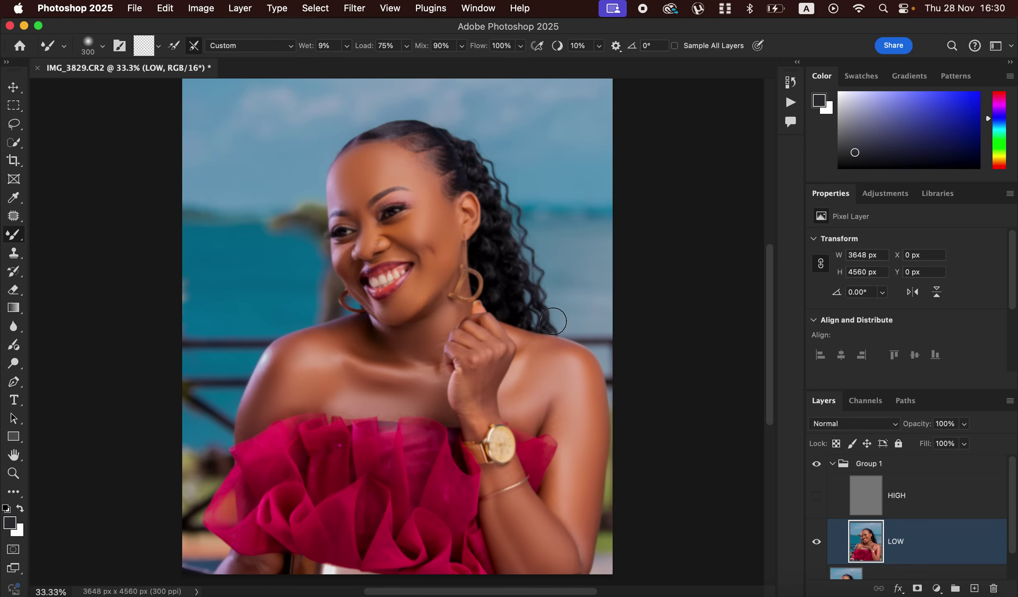
pyautogui.moveTo(478, 372)
pyautogui.mouseDown()
pyautogui.moveTo(487, 367)
pyautogui.moveTo(477, 396)
pyautogui.moveTo(486, 393)
pyautogui.moveTo(476, 390)
pyautogui.moveTo(484, 408)
pyautogui.moveTo(484, 370)
pyautogui.moveTo(460, 395)
pyautogui.moveTo(473, 427)
pyautogui.moveTo(455, 388)
pyautogui.moveTo(493, 481)
pyautogui.moveTo(505, 473)
pyautogui.moveTo(497, 510)
pyautogui.moveTo(491, 476)
pyautogui.mouseUp()
pyautogui.moveTo(439, 320)
pyautogui.mouseDown()
pyautogui.moveTo(473, 358)
pyautogui.moveTo(465, 335)
pyautogui.moveTo(491, 321)
pyautogui.moveTo(462, 357)
pyautogui.moveTo(465, 388)
pyautogui.moveTo(435, 406)
pyautogui.moveTo(378, 406)
pyautogui.moveTo(400, 412)
pyautogui.moveTo(335, 398)
pyautogui.moveTo(354, 407)
pyautogui.moveTo(330, 413)
pyautogui.moveTo(295, 400)
pyautogui.moveTo(248, 420)
pyautogui.mouseUp()
# Step: Show the HIGH layer again and compare the portrait with Group 1 hidden and shown
pyautogui.click(817, 496)
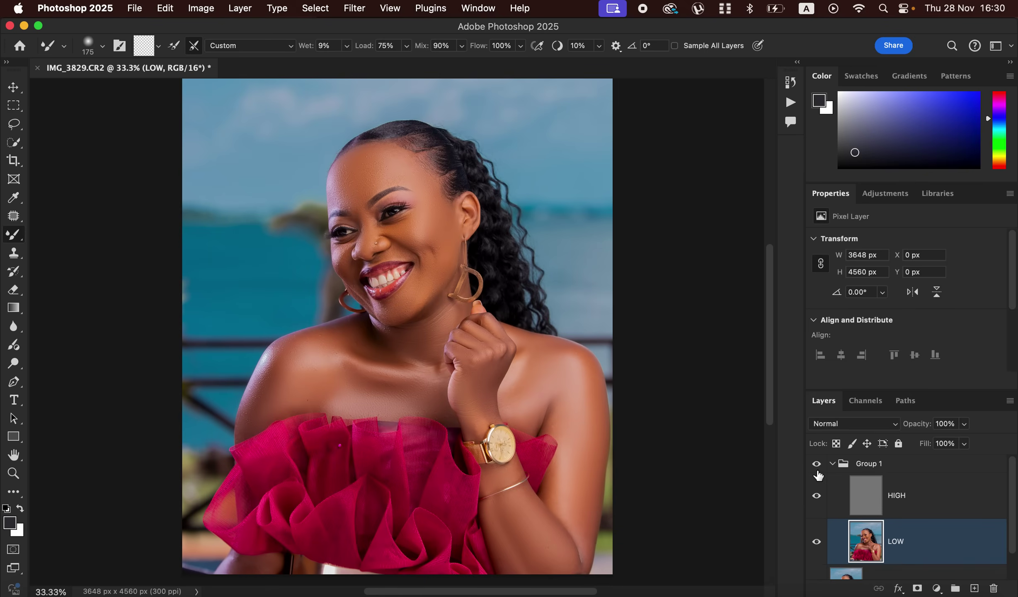
pyautogui.click(817, 471)
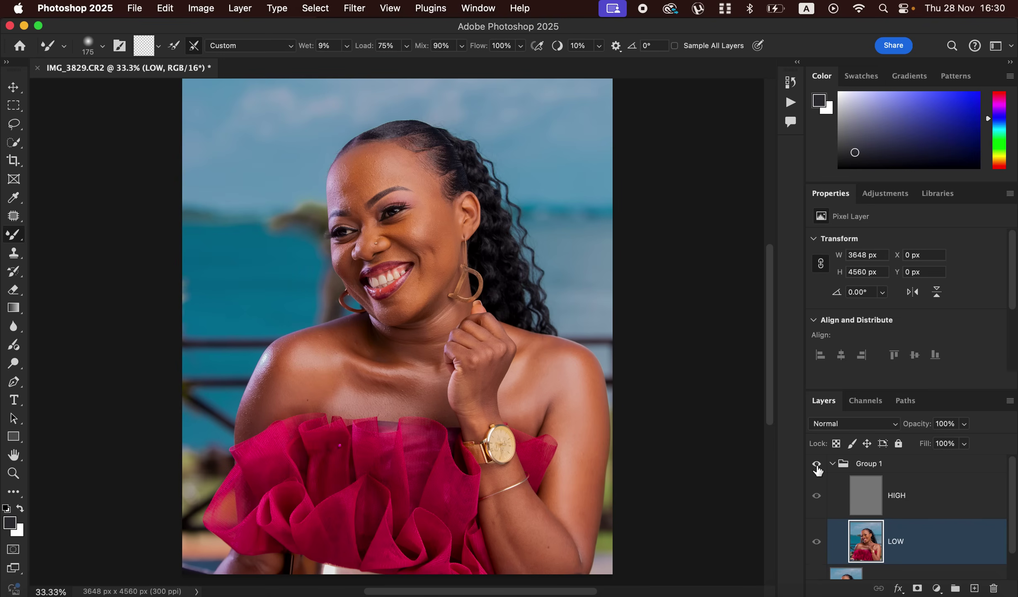
pyautogui.click(817, 469)
pyautogui.click(818, 469)
pyautogui.click(820, 469)
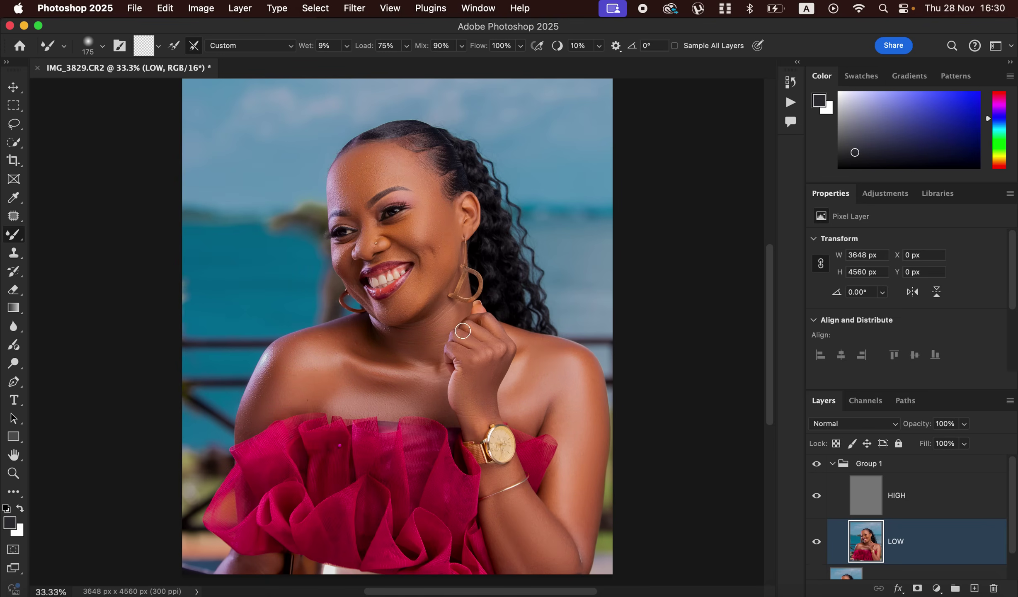
# Step: Make the HIGH layer active and switch to the Clone Stamp tool for cleaning up the skin texture
pyautogui.press('super+equal')
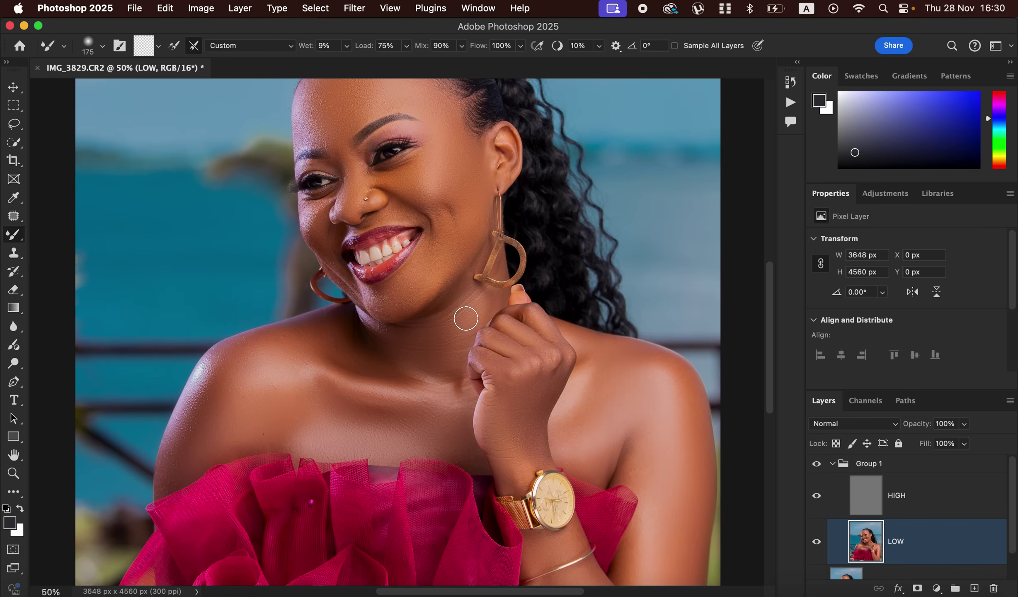
pyautogui.moveTo(426, 183)
pyautogui.mouseDown()
pyautogui.moveTo(454, 244)
pyautogui.moveTo(425, 296)
pyautogui.moveTo(396, 287)
pyautogui.mouseUp()
pyautogui.moveTo(334, 337)
pyautogui.mouseDown()
pyautogui.moveTo(379, 335)
pyautogui.moveTo(263, 347)
pyautogui.moveTo(235, 424)
pyautogui.moveTo(255, 438)
pyautogui.moveTo(233, 447)
pyautogui.moveTo(253, 418)
pyautogui.mouseUp()
pyautogui.click(909, 509)
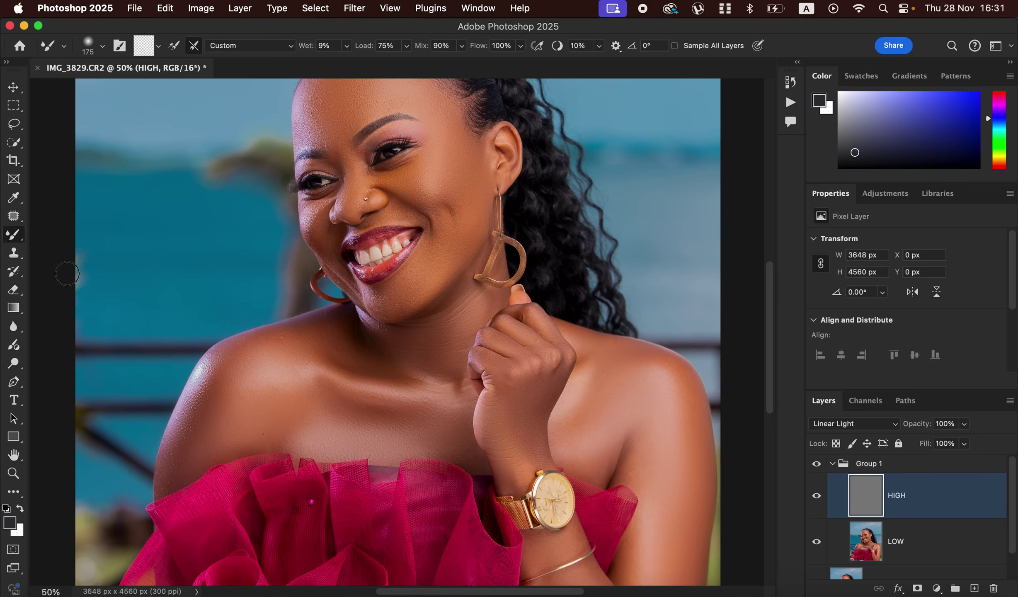
pyautogui.click(14, 254)
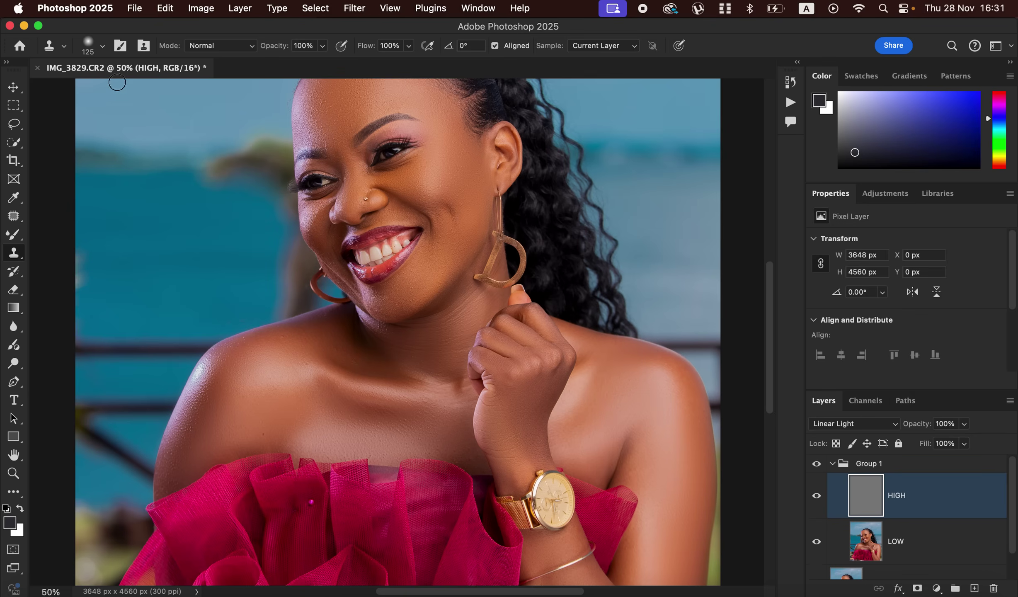
pyautogui.click(89, 44)
pyautogui.click(102, 48)
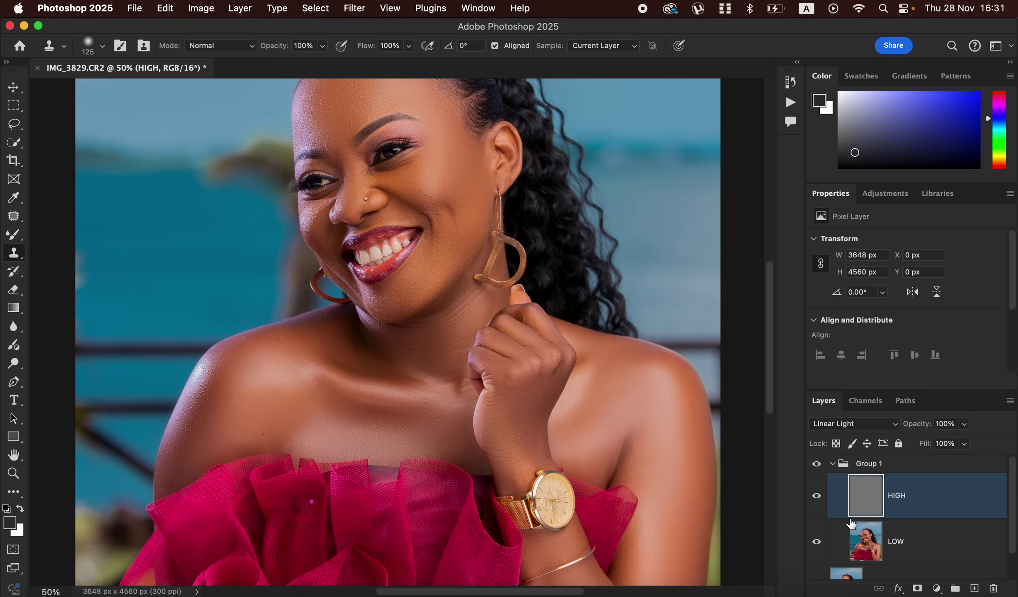
# Step: Reduce the Clone Stamp brush to 45 px and clone clean skin texture over the bumps on the forehead, cheek and shoulder area
pyautogui.press('super+equal')
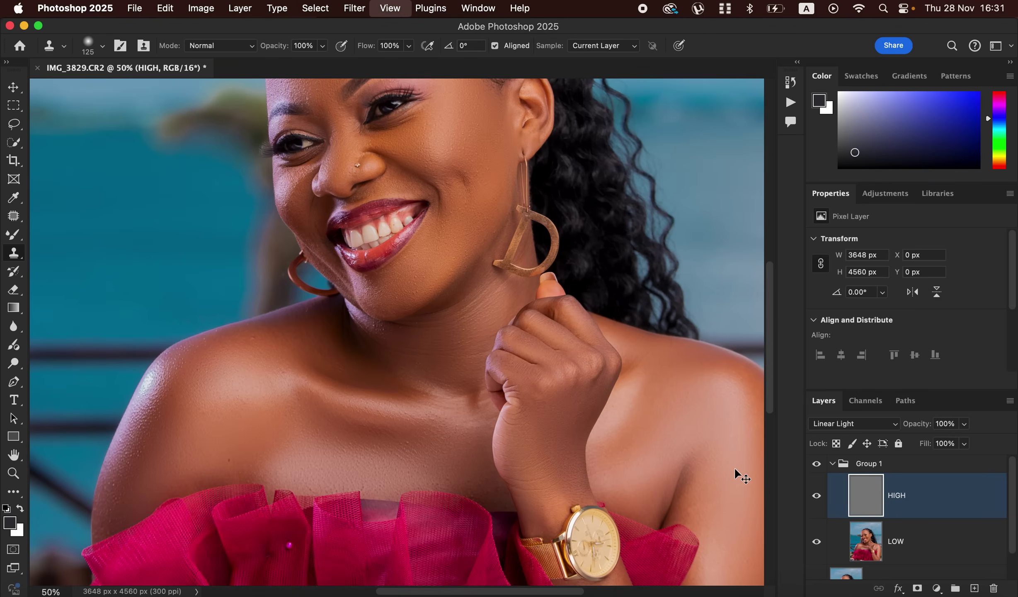
pyautogui.press('super+equal')
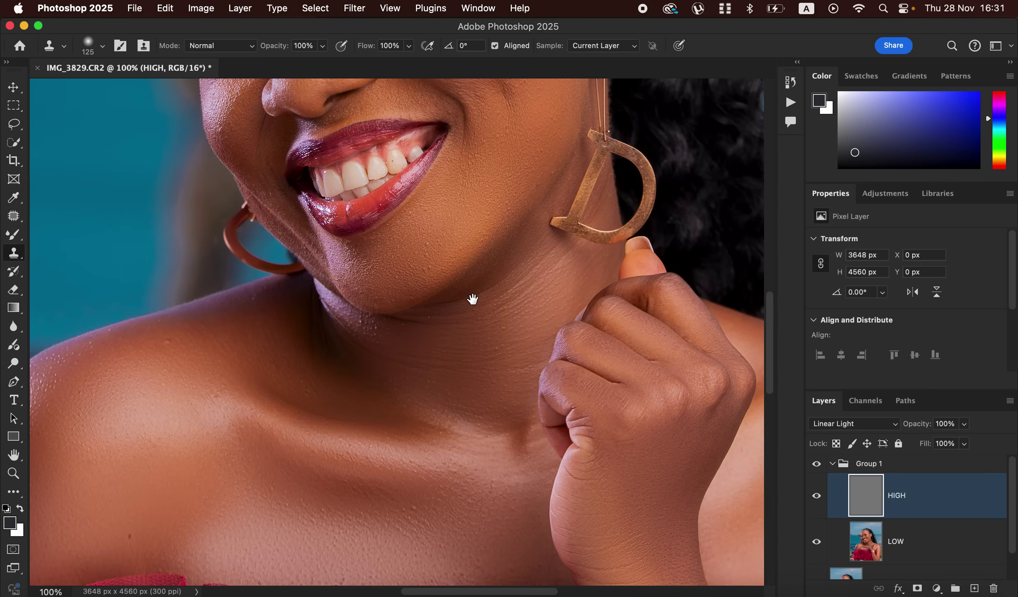
pyautogui.scroll(10, 472, 297)
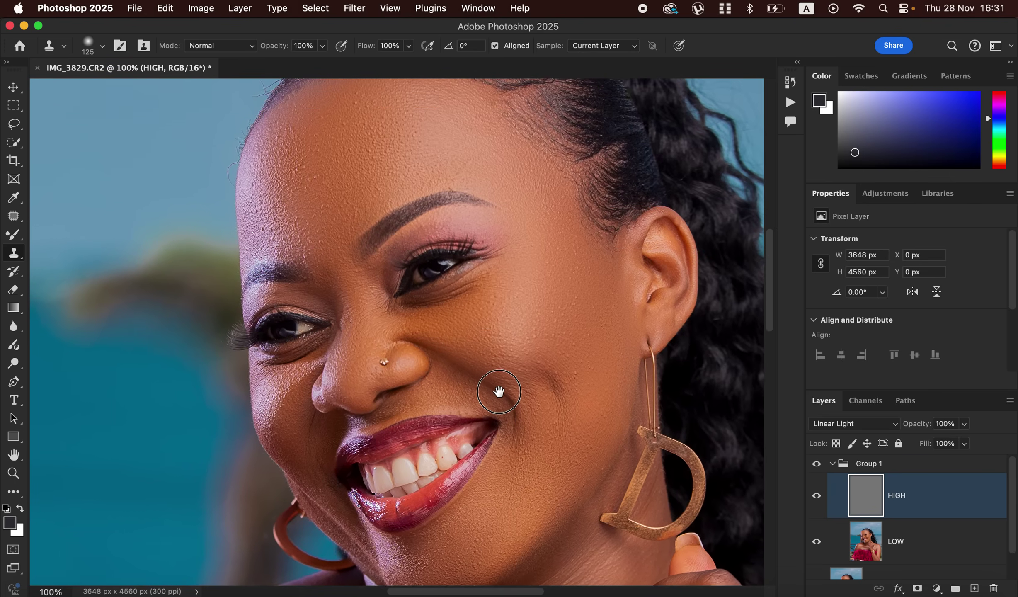
pyautogui.scroll(2, 495, 389)
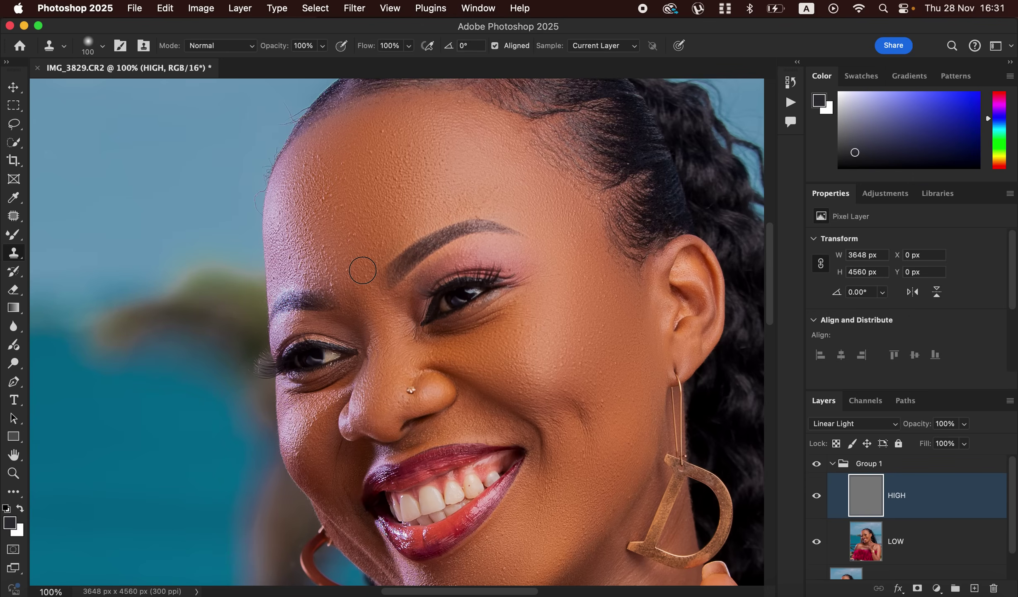
pyautogui.press('[')
pyautogui.press('[')
pyautogui.press('[')
pyautogui.moveTo(348, 270); pyautogui.dragTo(349, 273)
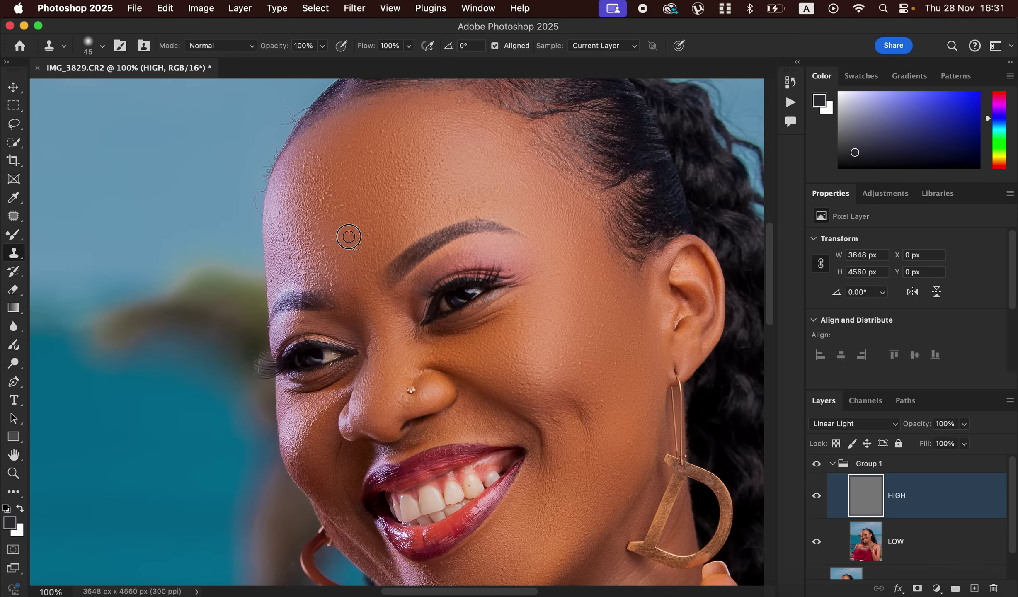
pyautogui.moveTo(337, 211); pyautogui.dragTo(334, 204)
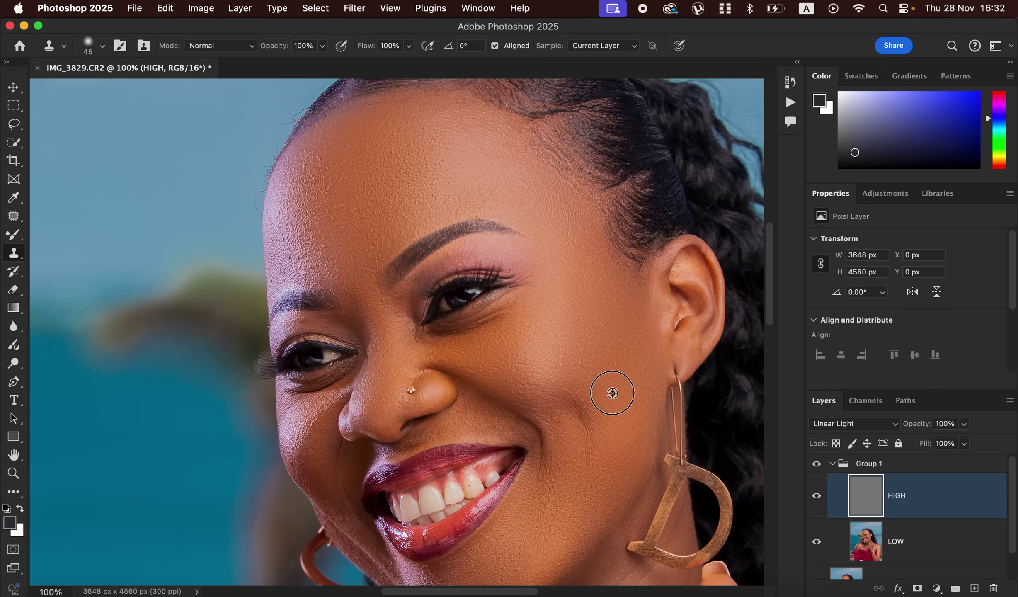
pyautogui.keyDown('alt'); pyautogui.click(595, 355); pyautogui.keyUp('alt')
pyautogui.moveTo(559, 447); pyautogui.dragTo(525, 239)
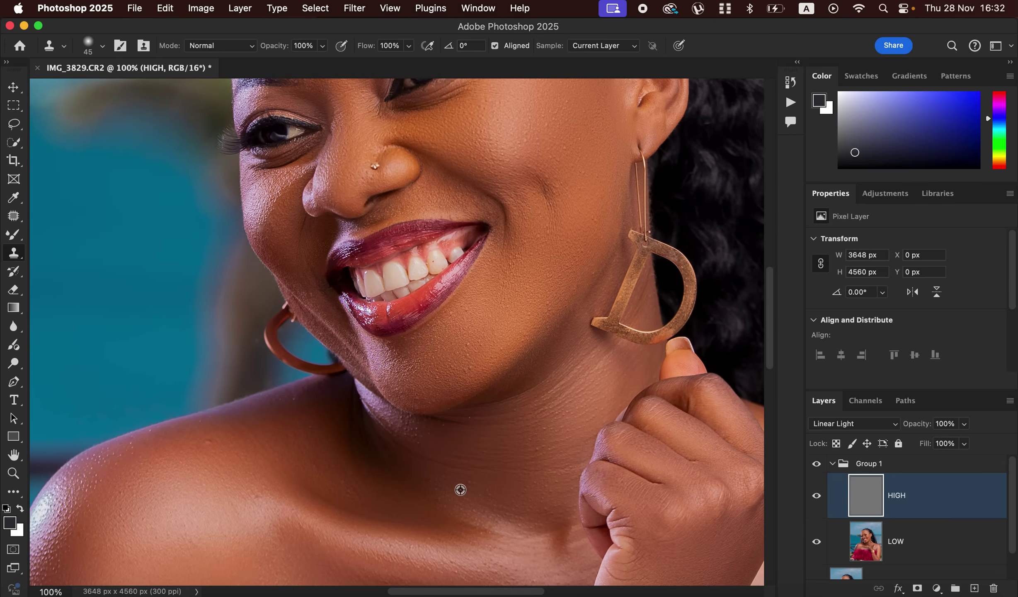
pyautogui.click(303, 468)
# Step: Compare the whole portrait with and without the Group 1 retouching
pyautogui.press('super+minus')
pyautogui.press('super+minus')
pyautogui.press('super+minus')
pyautogui.press('super+minus')
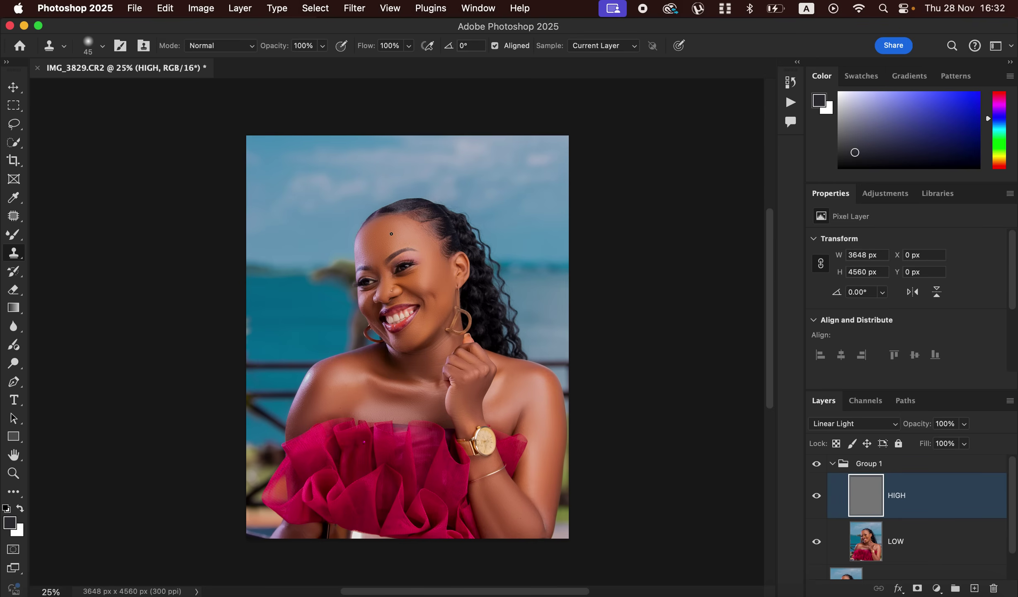
pyautogui.click(816, 464)
pyautogui.click(815, 469)
pyautogui.click(816, 468)
pyautogui.click(817, 465)
# Step: Collapse Group 1, add a Hue/Saturation adjustment above it and slightly lower the lightness of the Reds
pyautogui.click(832, 463)
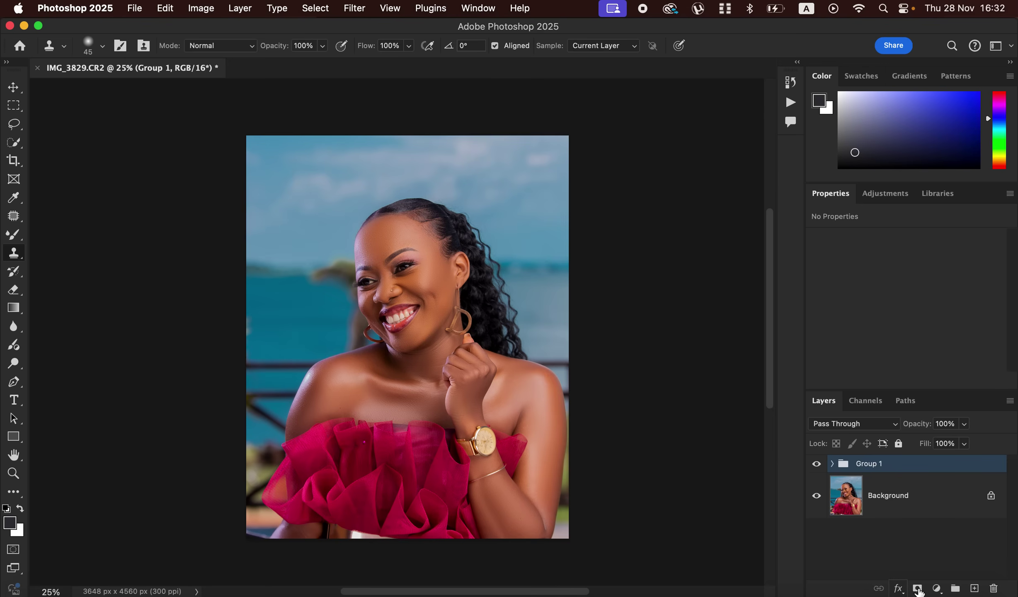
pyautogui.click(936, 590)
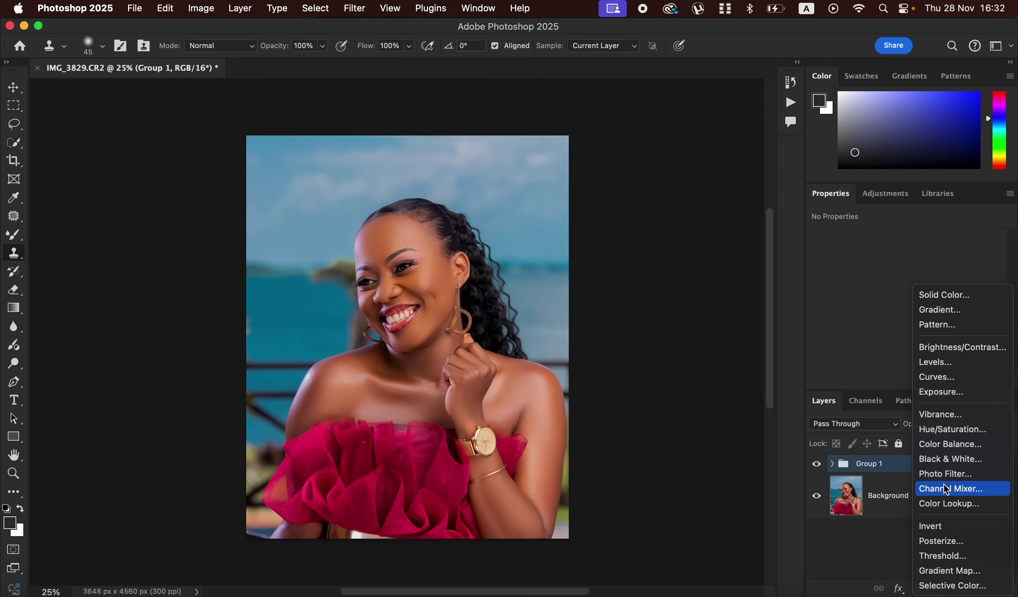
pyautogui.click(951, 431)
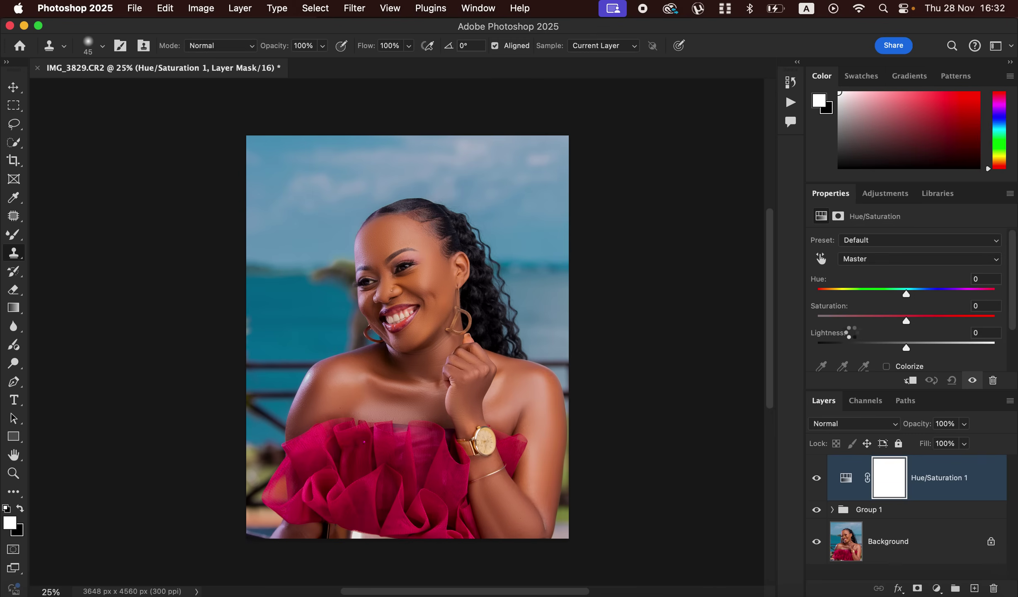
pyautogui.click(876, 261)
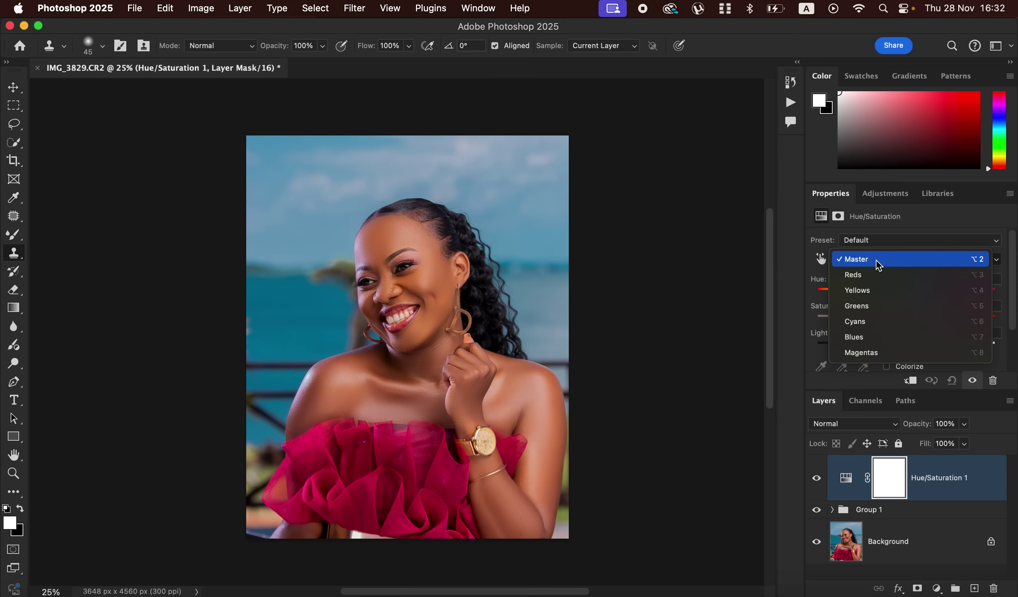
pyautogui.click(878, 275)
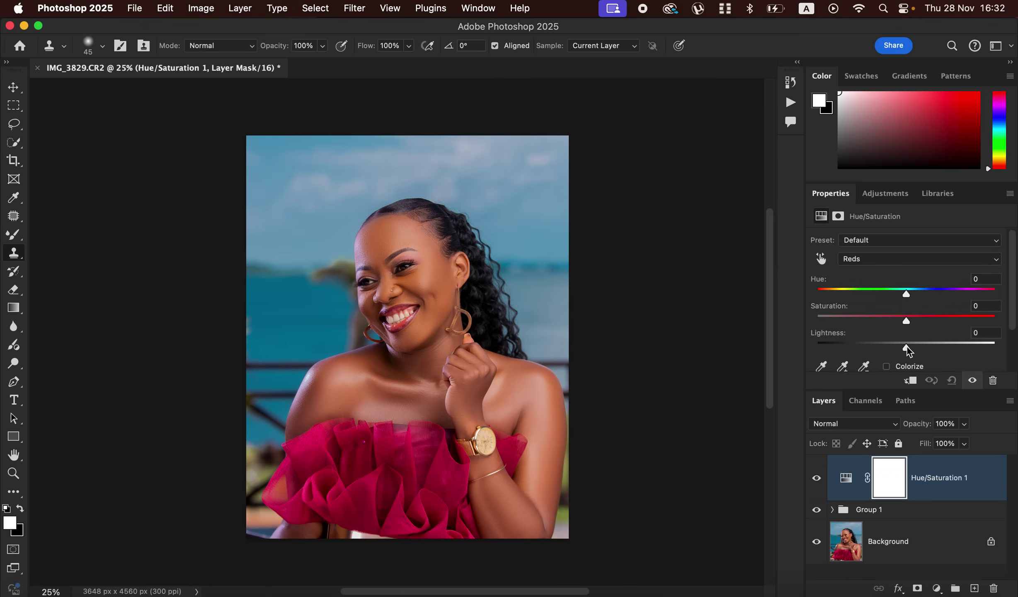
pyautogui.moveTo(906, 347); pyautogui.dragTo(906, 350)
pyautogui.click(815, 478)
pyautogui.click(816, 478)
# Step: Add a Black & White adjustment layer on top, blended with Multiply at 11% opacity
pyautogui.click(937, 588)
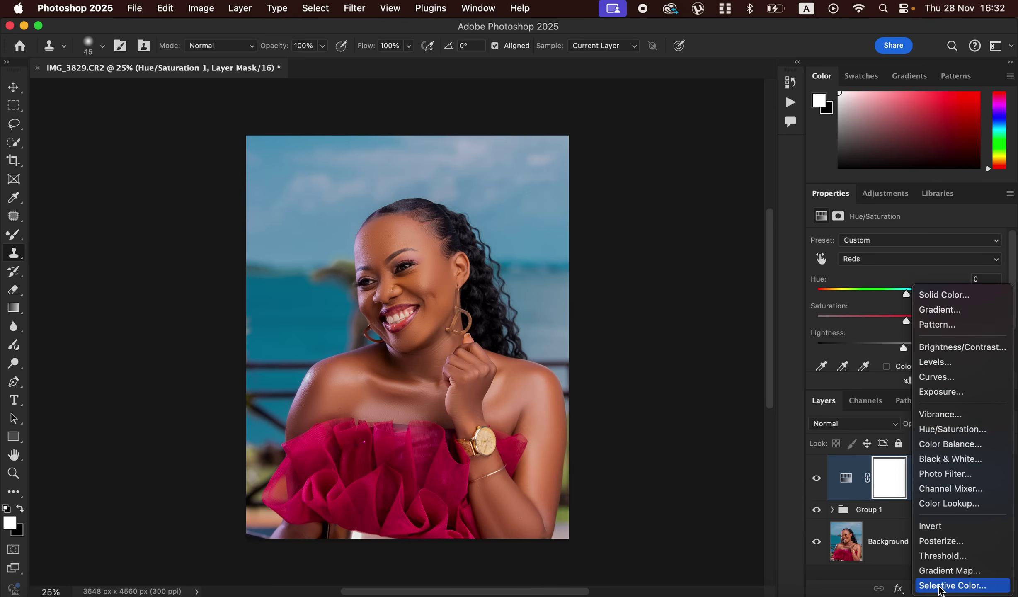
pyautogui.click(949, 463)
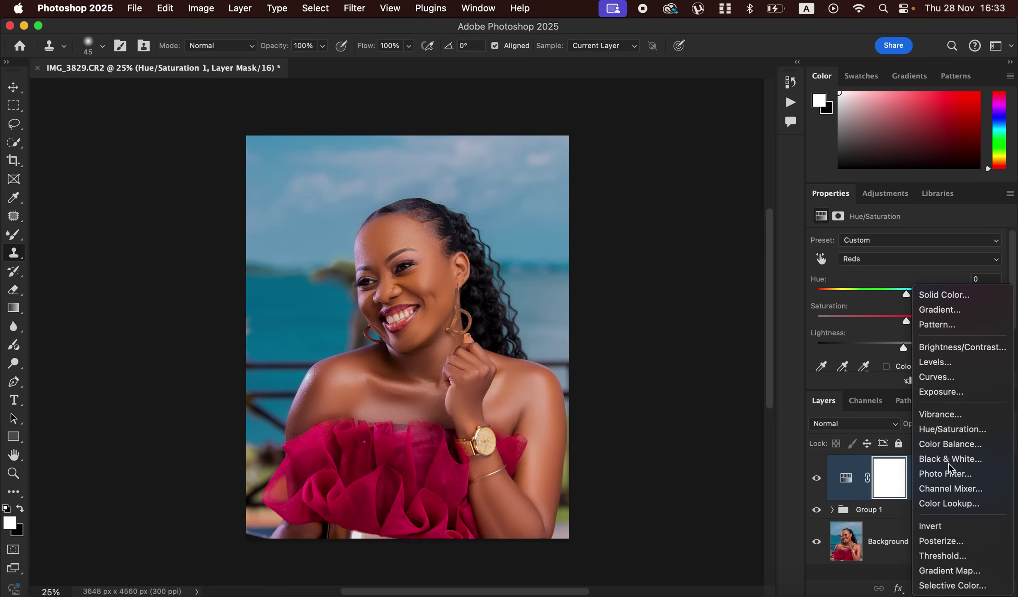
pyautogui.click(854, 423)
pyautogui.click(843, 483)
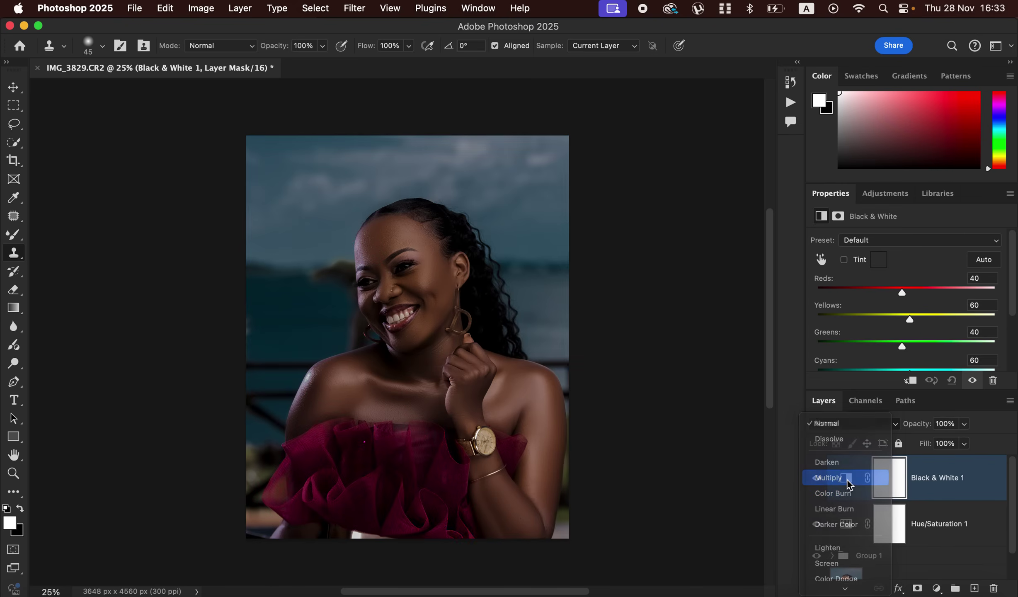
pyautogui.click(965, 424)
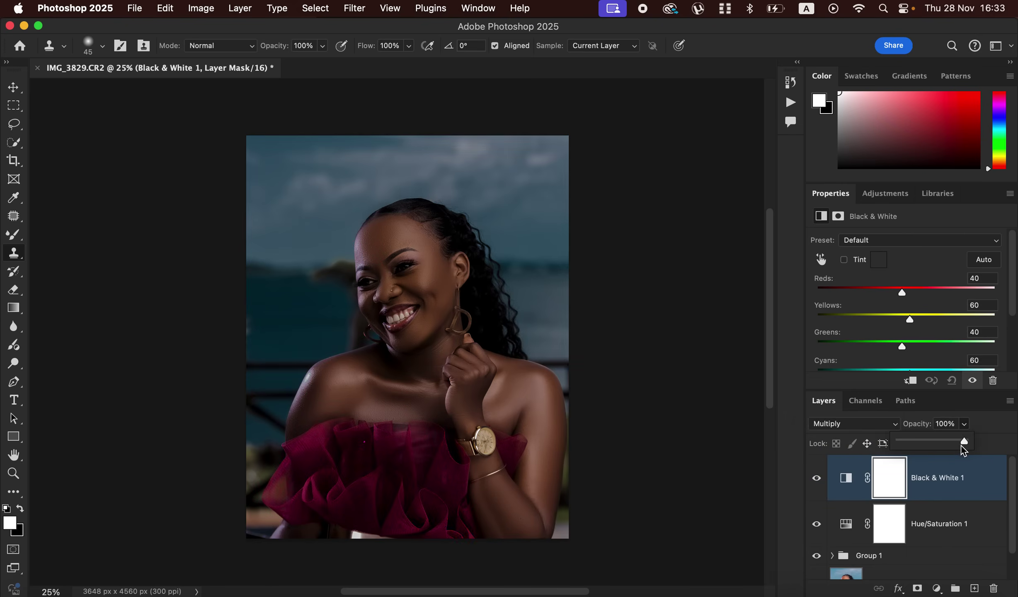
pyautogui.moveTo(919, 441); pyautogui.dragTo(907, 440)
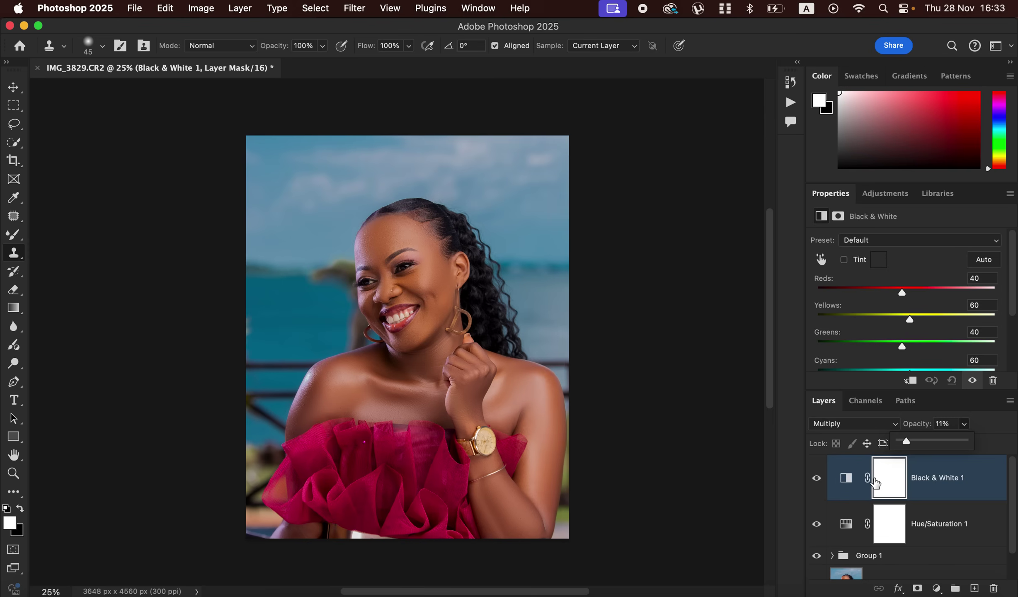
# Step: Add a second Hue/Saturation adjustment with Master saturation at -74 and invert its mask to black
pyautogui.click(937, 588)
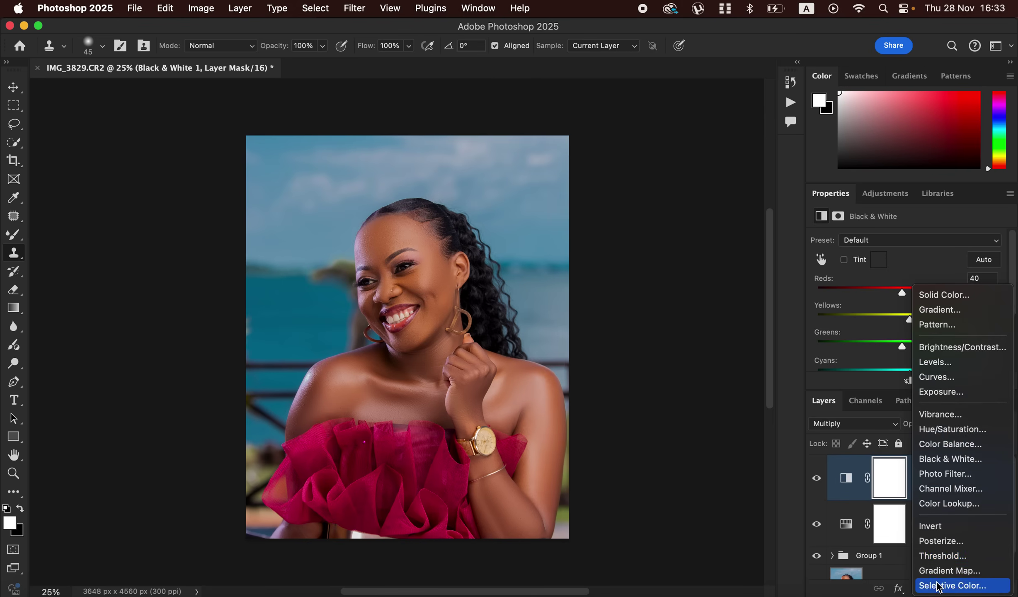
pyautogui.click(941, 428)
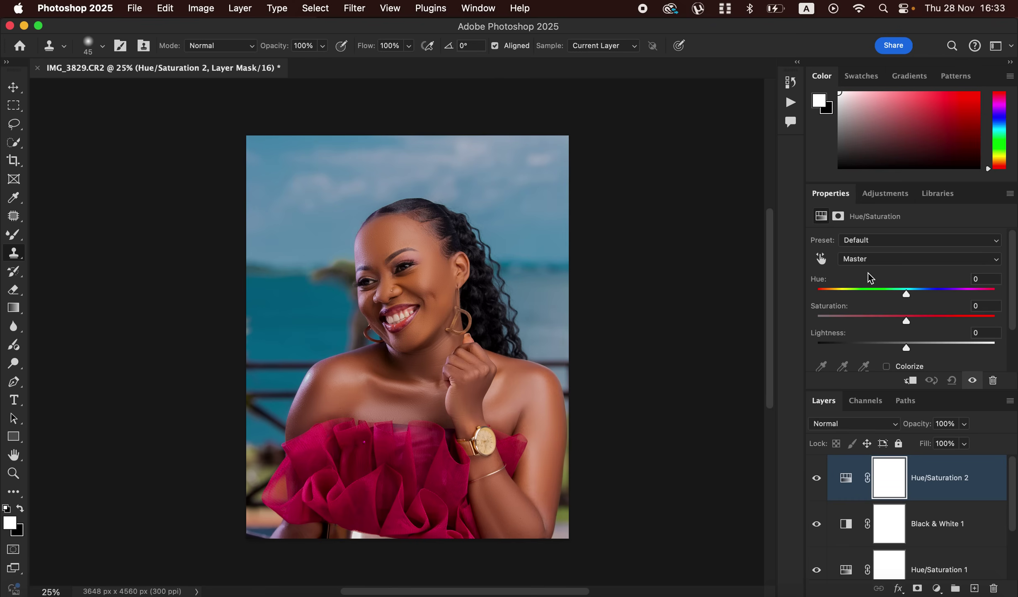
pyautogui.click(869, 255)
pyautogui.click(870, 262)
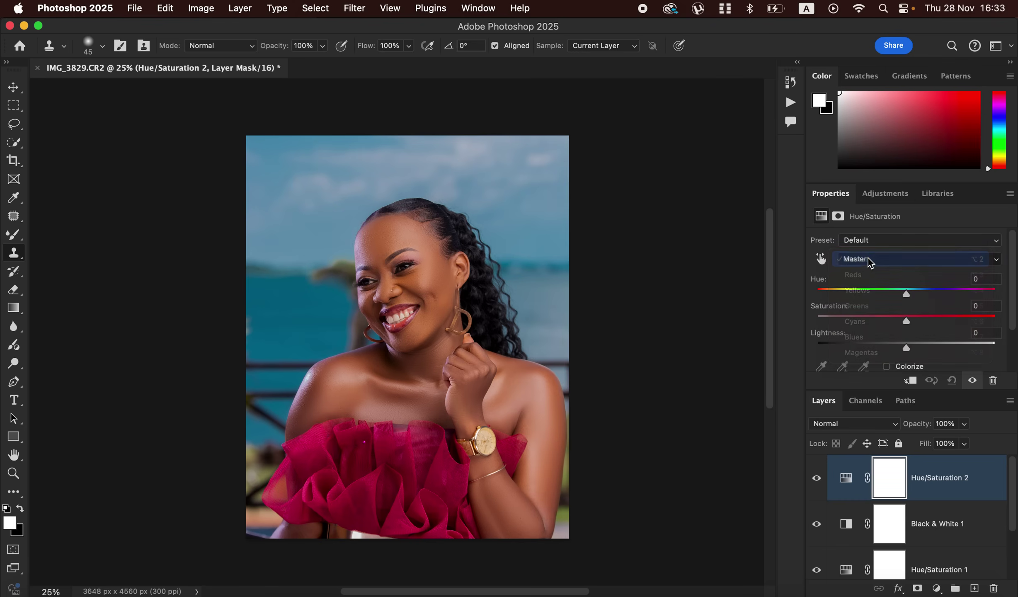
pyautogui.moveTo(895, 323); pyautogui.dragTo(842, 319)
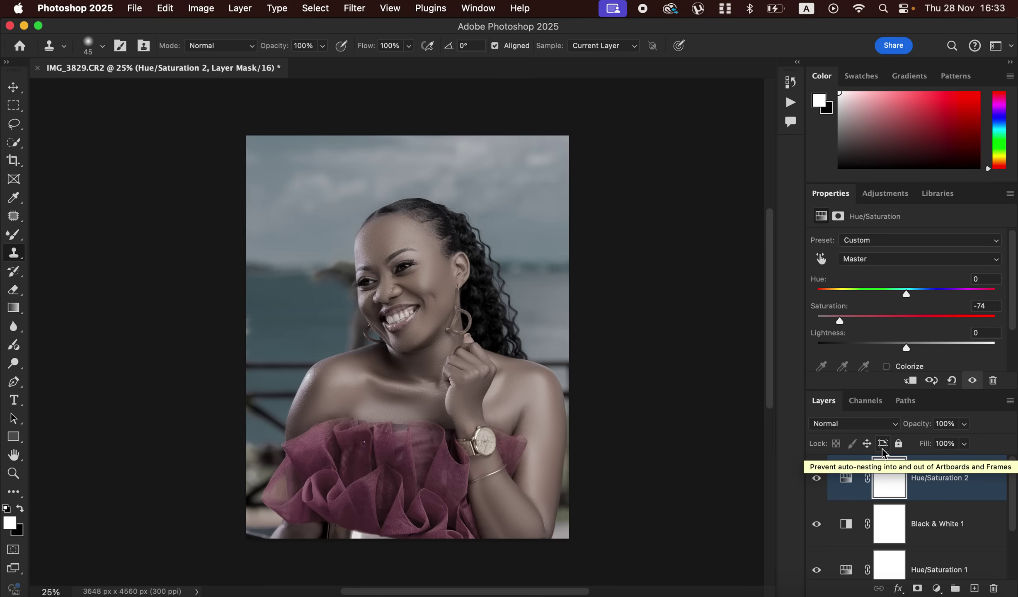
pyautogui.press('super+i')
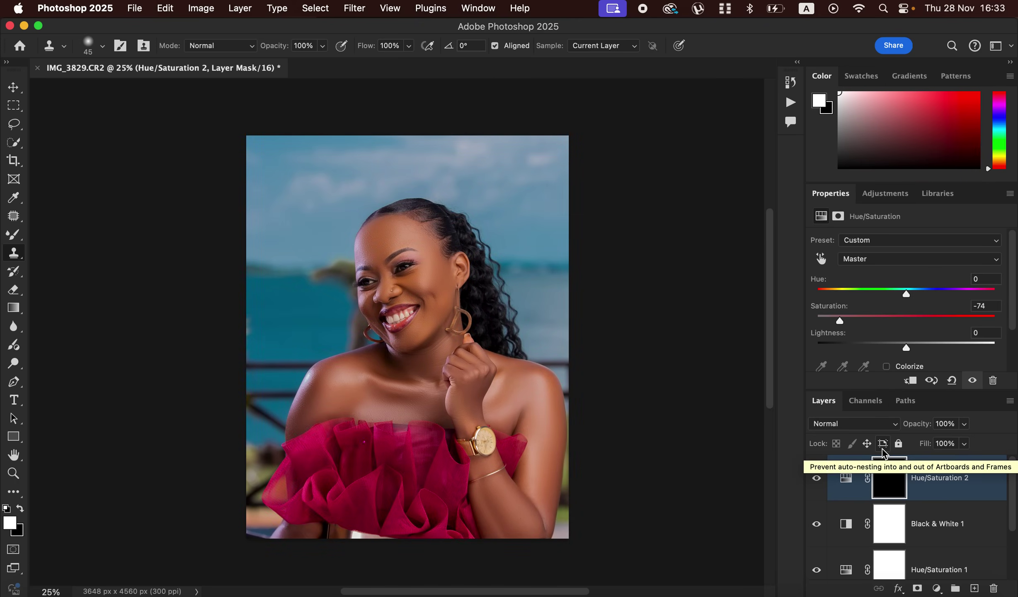
# Step: Switch to the Brush tool for painting over the teeth on the Hue/Saturation 2 mask
pyautogui.press('super+1')
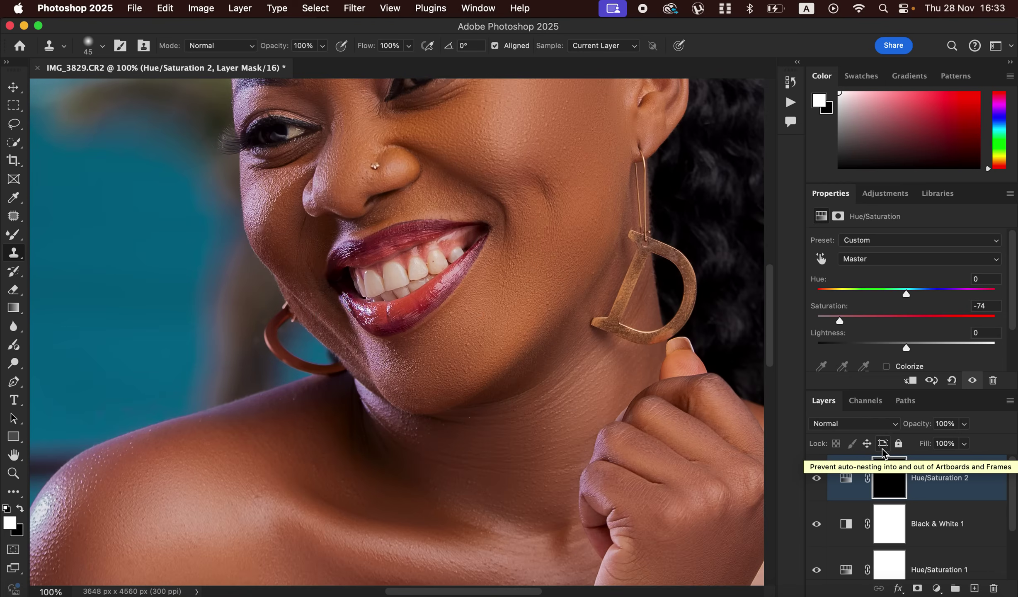
pyautogui.press('super+plus')
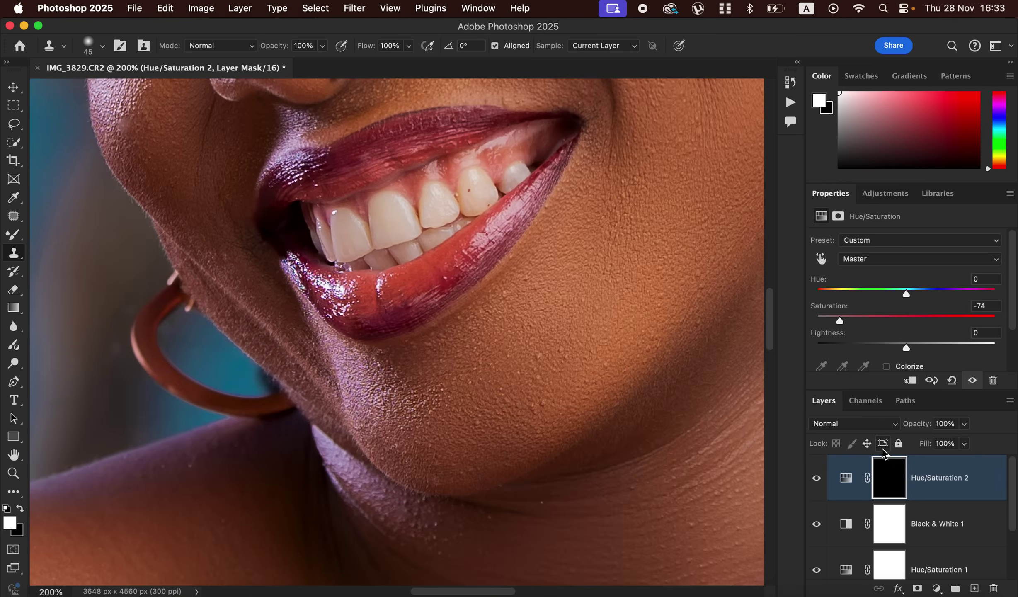
pyautogui.click(14, 236)
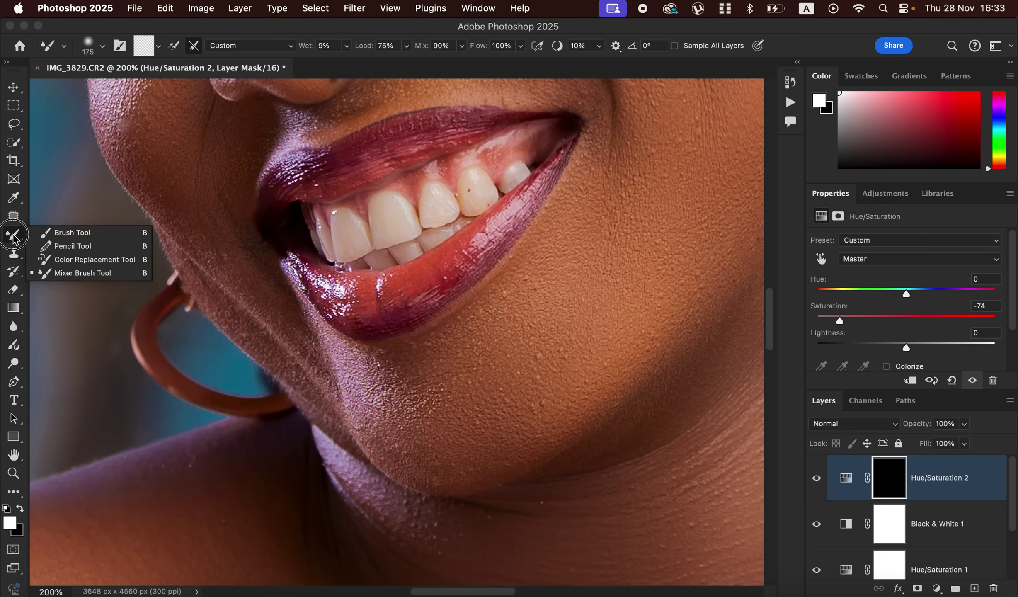
pyautogui.click(76, 233)
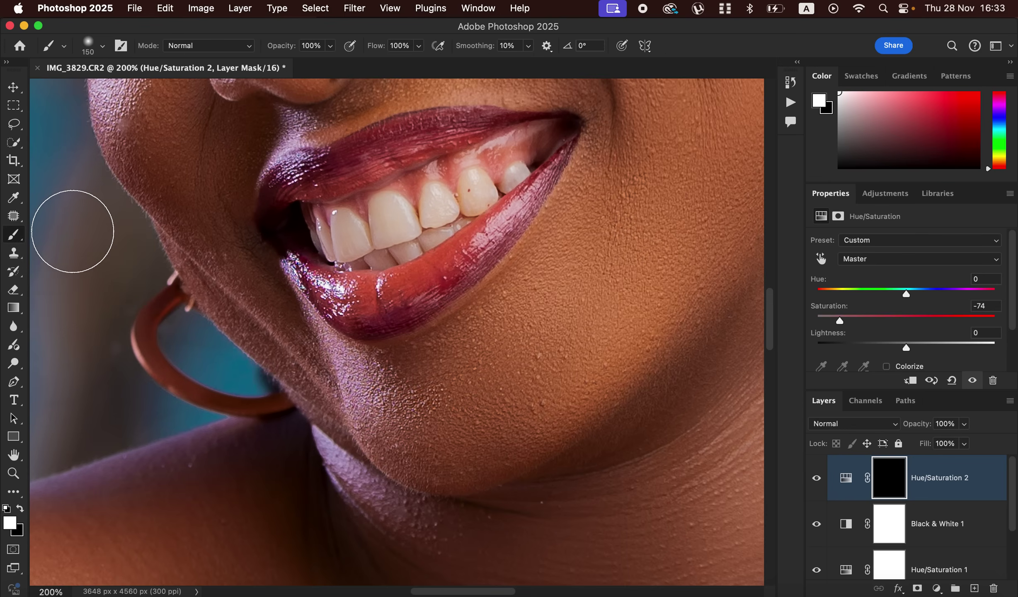
pyautogui.click(102, 45)
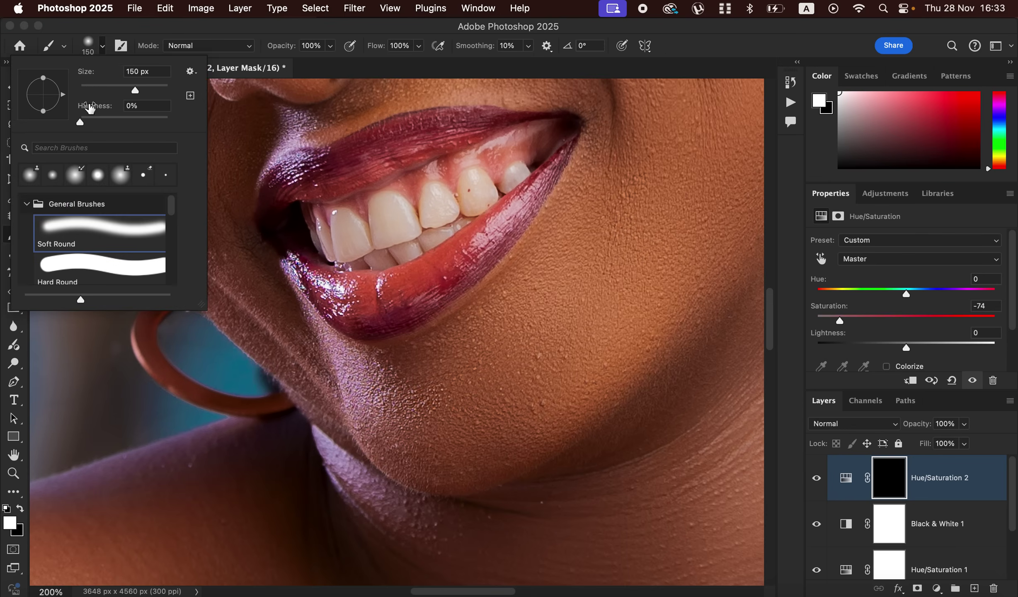
pyautogui.click(102, 47)
pyautogui.click(103, 46)
pyautogui.click(104, 46)
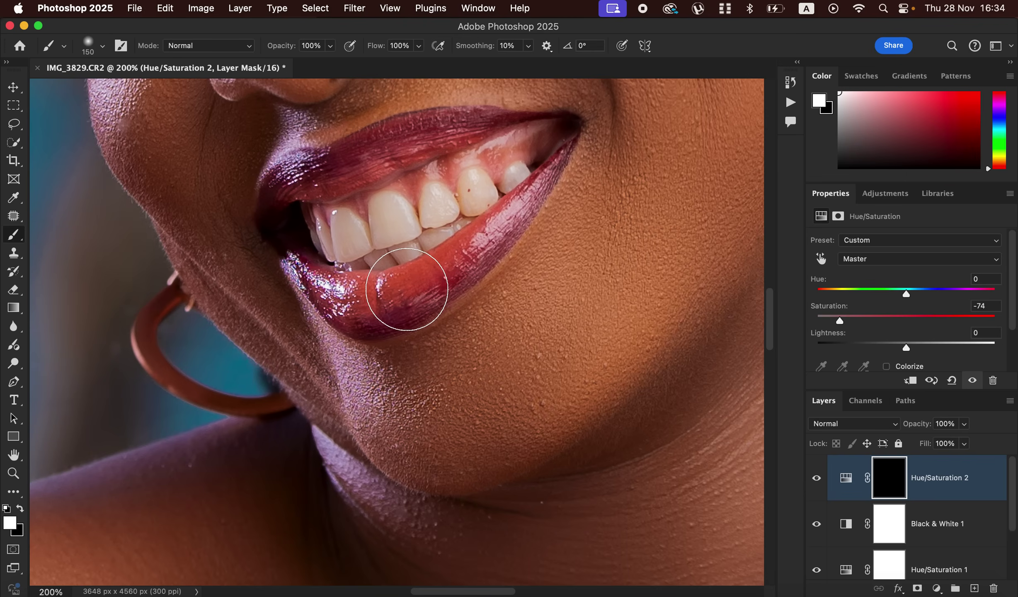
pyautogui.click(22, 508)
pyautogui.click(22, 508)
pyautogui.click(21, 509)
pyautogui.click(22, 509)
pyautogui.click(21, 509)
pyautogui.click(21, 509)
# Step: Paint white over the teeth on the Hue/Saturation 2 mask with a brush size of 30 to desaturate them
pyautogui.press('[')
pyautogui.press('[')
pyautogui.press('[')
pyautogui.press('[')
pyautogui.press('[')
pyautogui.press('[')
pyautogui.press('[')
pyautogui.press('[')
pyautogui.press('[')
pyautogui.press('[')
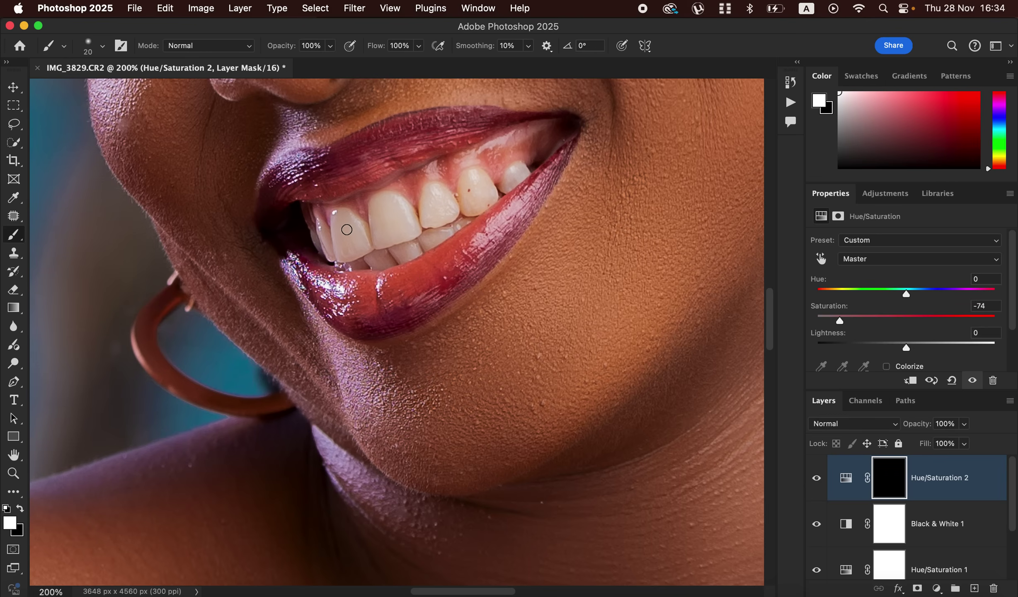
pyautogui.press(']')
pyautogui.press(']')
pyautogui.moveTo(341, 222)
pyautogui.mouseDown()
pyautogui.moveTo(349, 257)
pyautogui.moveTo(350, 234)
pyautogui.moveTo(363, 244)
pyautogui.moveTo(322, 231)
pyautogui.moveTo(325, 253)
pyautogui.moveTo(371, 253)
pyautogui.moveTo(362, 235)
pyautogui.moveTo(379, 247)
pyautogui.moveTo(386, 229)
pyautogui.moveTo(398, 242)
pyautogui.moveTo(389, 220)
pyautogui.moveTo(410, 242)
pyautogui.moveTo(402, 235)
pyautogui.moveTo(401, 252)
pyautogui.moveTo(376, 254)
pyautogui.moveTo(382, 261)
pyautogui.moveTo(402, 239)
pyautogui.moveTo(388, 207)
pyautogui.moveTo(376, 218)
pyautogui.moveTo(417, 221)
pyautogui.moveTo(436, 194)
pyautogui.moveTo(479, 204)
pyautogui.moveTo(472, 184)
pyautogui.moveTo(470, 199)
pyautogui.moveTo(489, 196)
pyautogui.moveTo(519, 171)
pyautogui.moveTo(435, 233)
pyautogui.moveTo(402, 235)
pyautogui.moveTo(400, 219)
pyautogui.moveTo(359, 237)
pyautogui.moveTo(394, 237)
pyautogui.moveTo(364, 222)
pyautogui.moveTo(358, 232)
pyautogui.moveTo(345, 219)
pyautogui.moveTo(304, 271)
pyautogui.moveTo(368, 227)
pyautogui.mouseUp()
pyautogui.click(20, 509)
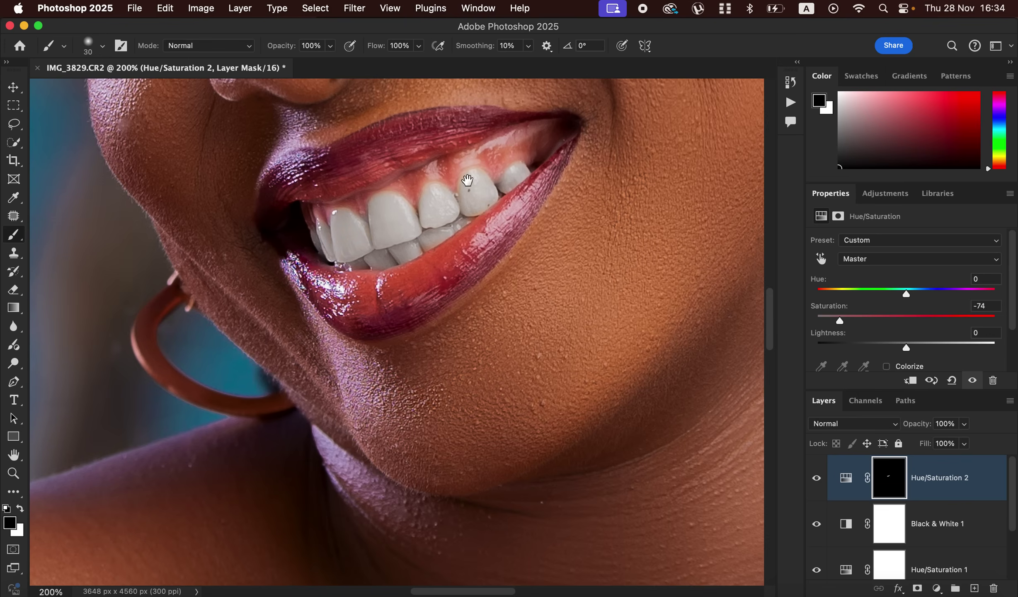
# Step: Paint white over both eyes on the Hue/Saturation 2 mask to desaturate them
pyautogui.scroll(3, 570, 308)
pyautogui.scroll(10, 571, 305)
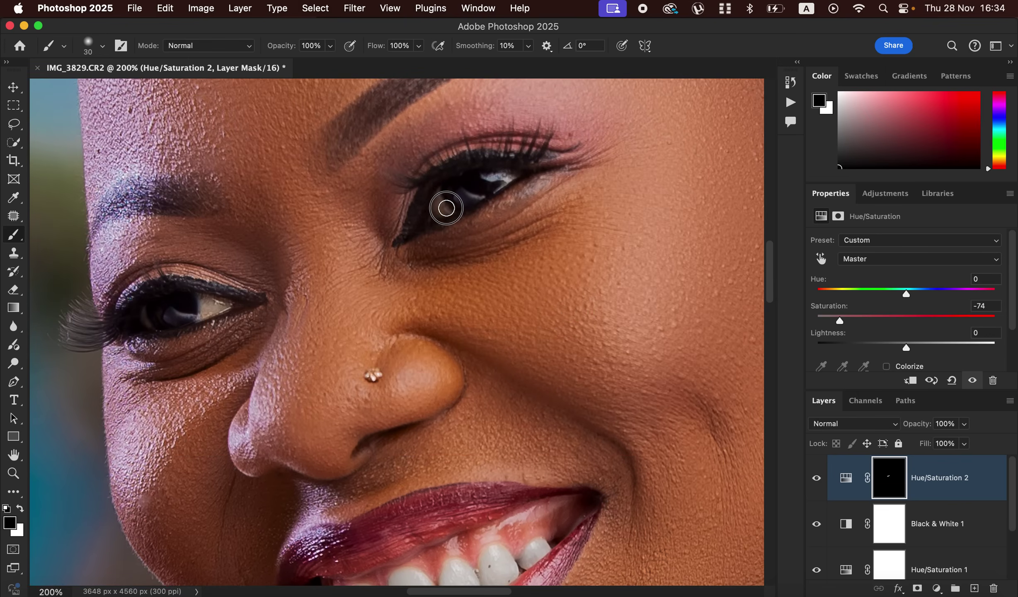
pyautogui.press('x')
pyautogui.moveTo(443, 200); pyautogui.dragTo(500, 178)
pyautogui.moveTo(206, 298)
pyautogui.mouseDown()
pyautogui.moveTo(193, 312)
pyautogui.moveTo(142, 316)
pyautogui.mouseUp()
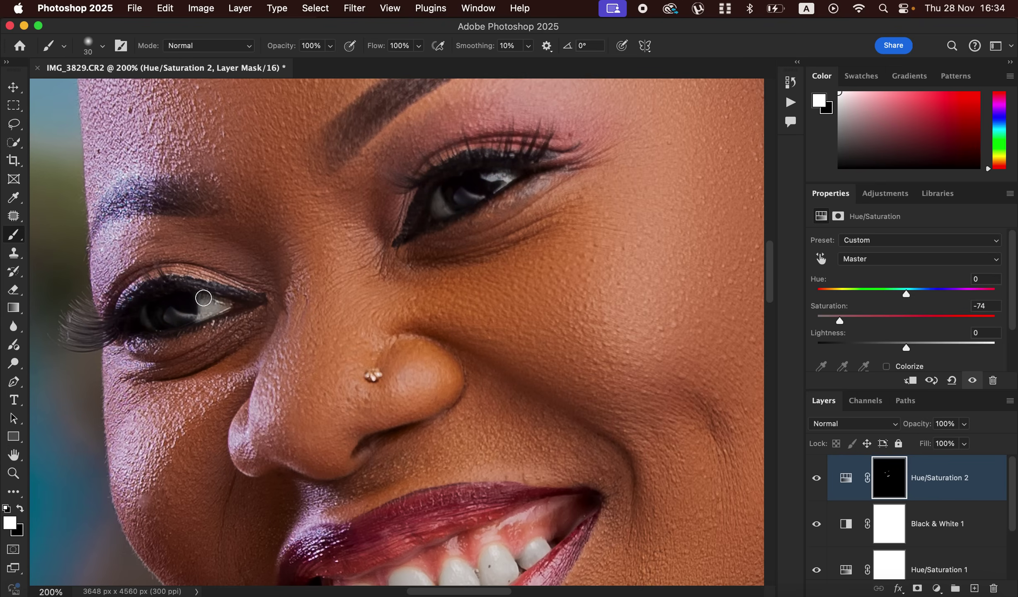
pyautogui.press('super+minus')
pyautogui.press('super+minus')
pyautogui.press('super+minus')
pyautogui.press('super+minus')
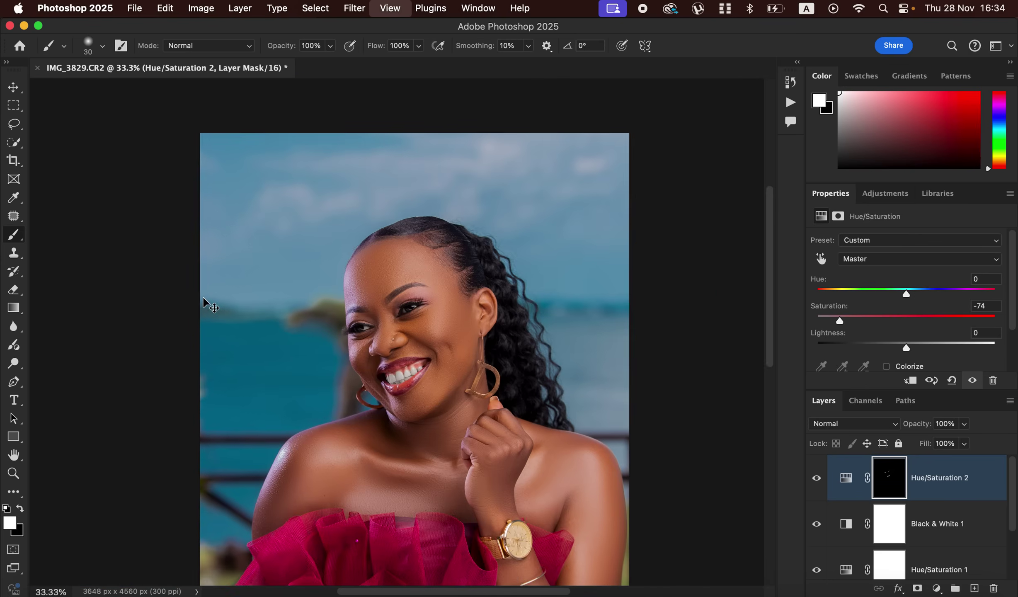
pyautogui.press('super+minus')
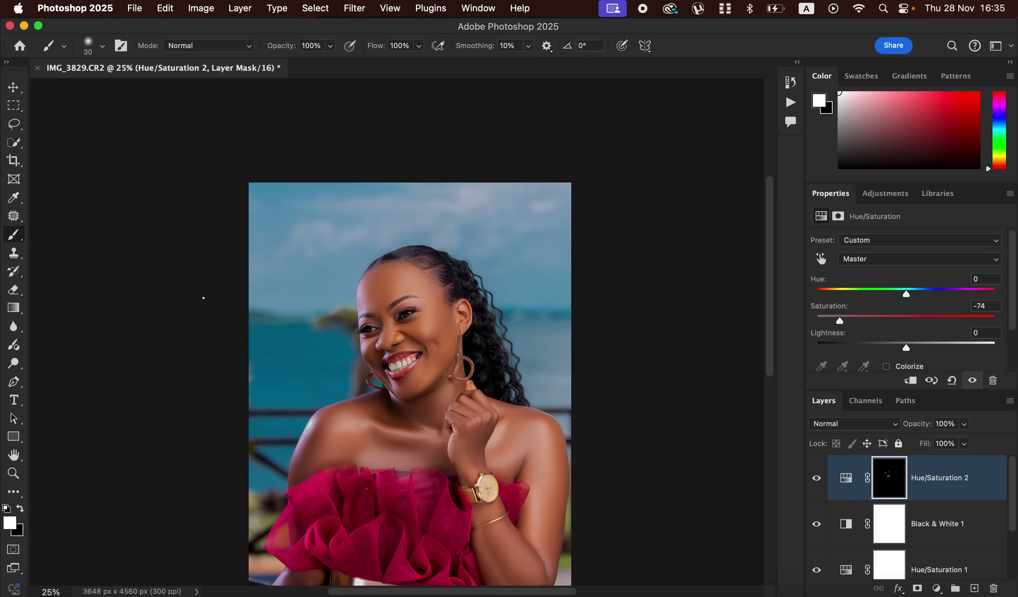
# Step: Prepare a JPG export at quality 7 with Bicubic Sharper resampling and cancel it before saving
pyautogui.click(134, 9)
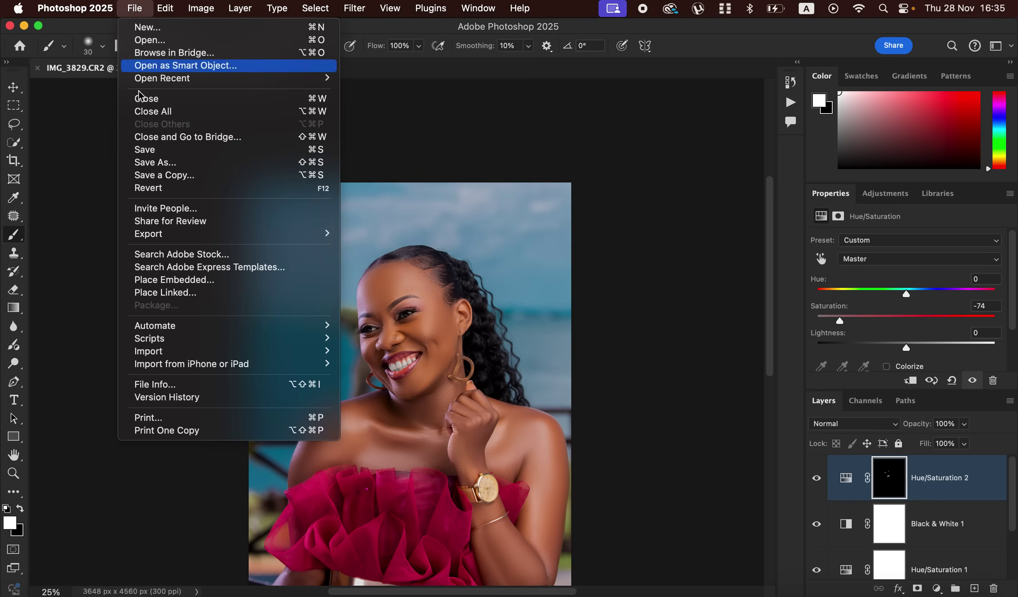
pyautogui.moveTo(181, 238)
pyautogui.click(415, 246)
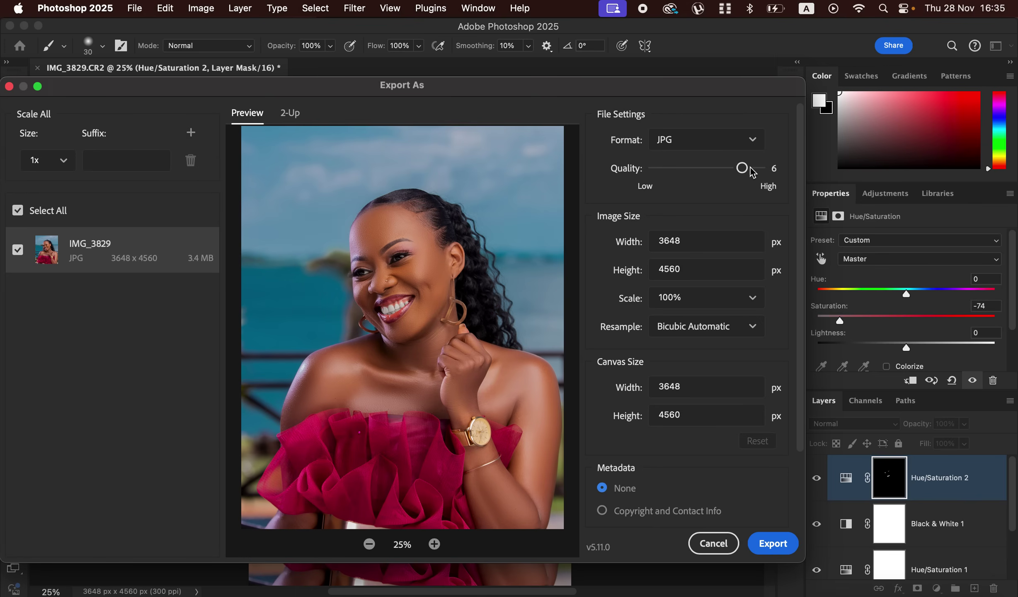
pyautogui.moveTo(742, 168); pyautogui.dragTo(791, 179)
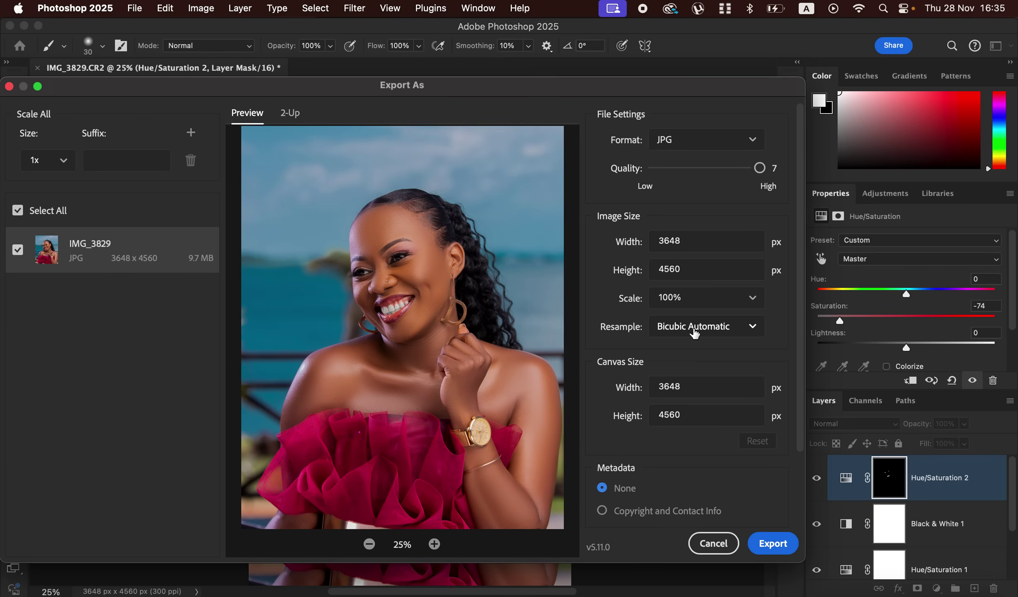
pyautogui.click(695, 332)
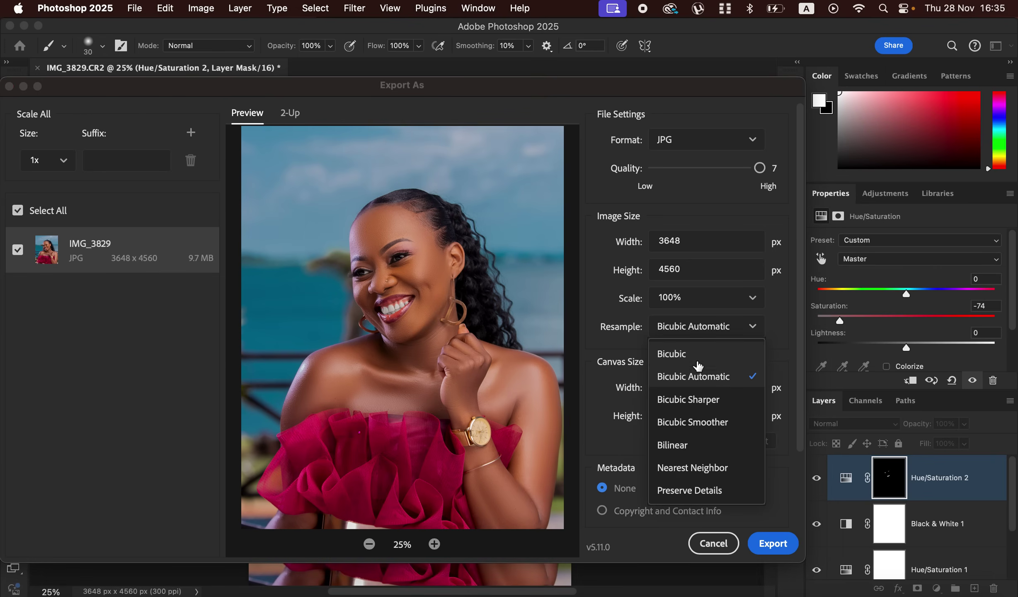
pyautogui.click(700, 397)
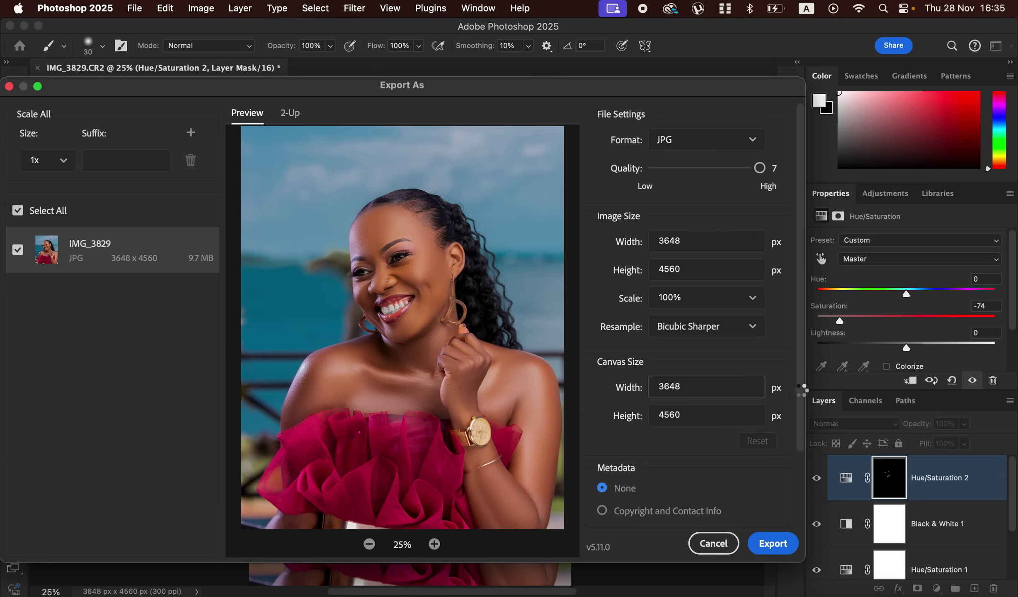
pyautogui.scroll(-5, 800, 491)
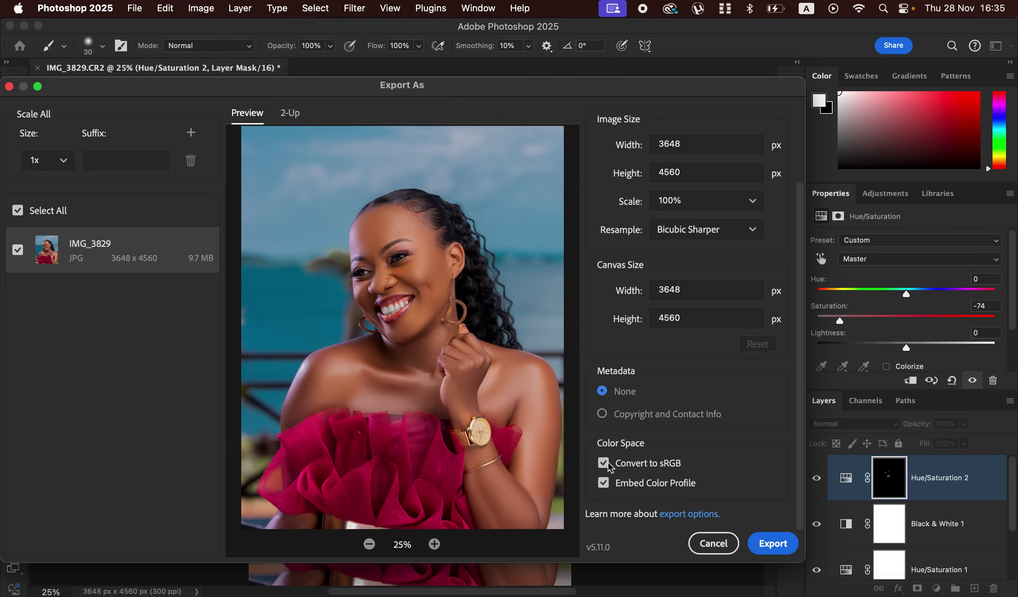
pyautogui.click(770, 546)
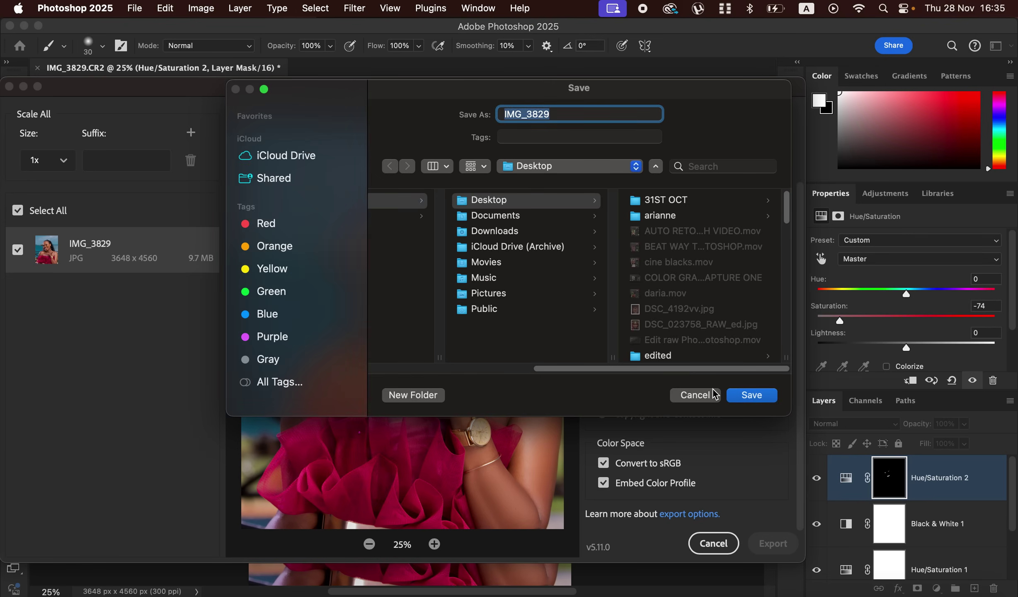
pyautogui.click(697, 395)
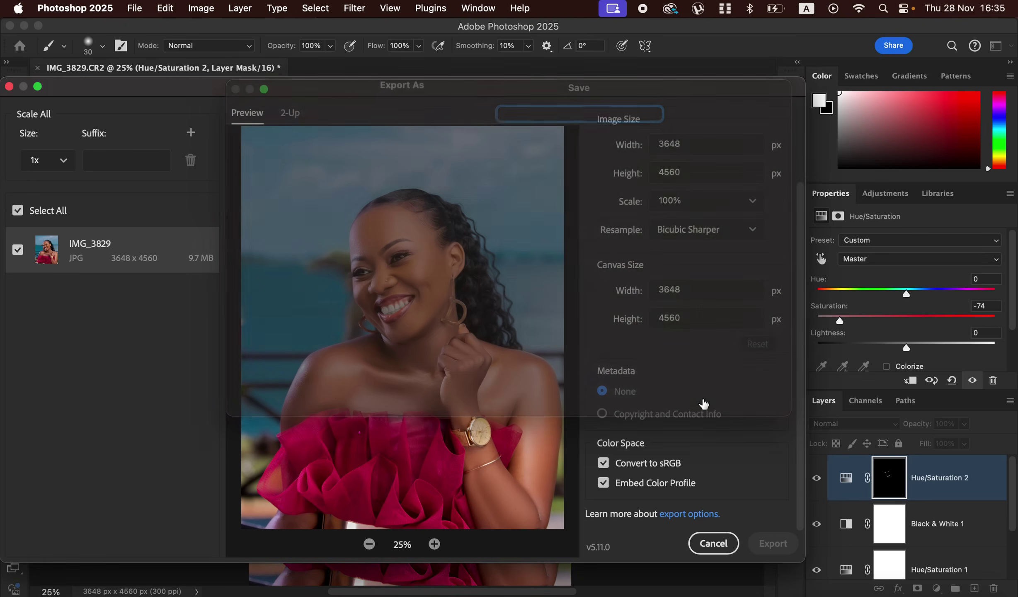
pyautogui.click(712, 543)
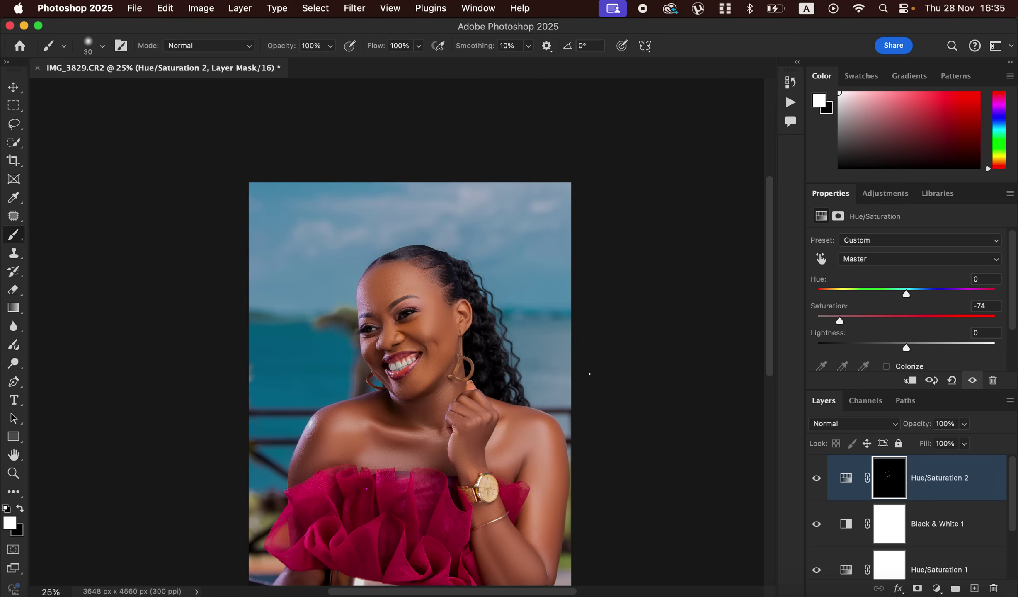